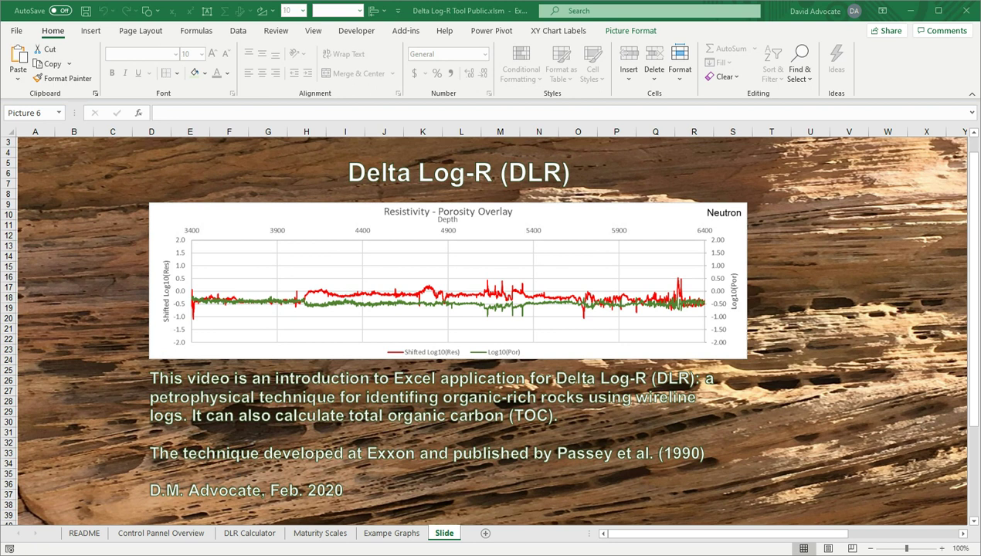
- Read the README notes on the DLR Calculator and the Heslop and Passey TOC methods
{"action": "left_click", "coordinate": [89, 535]}
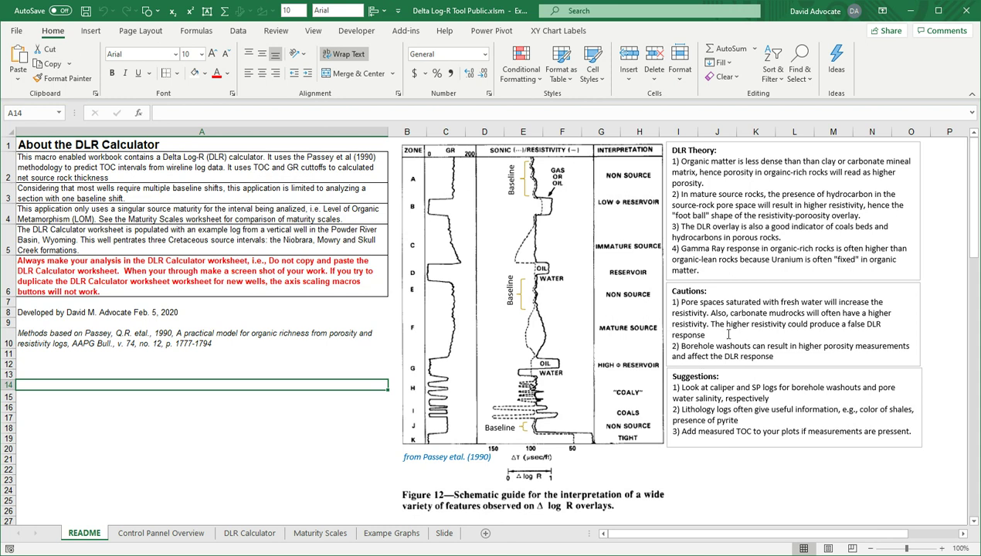
{"action": "scroll", "coordinate": [373, 378], "scroll_direction": "down", "scroll_amount": 7}
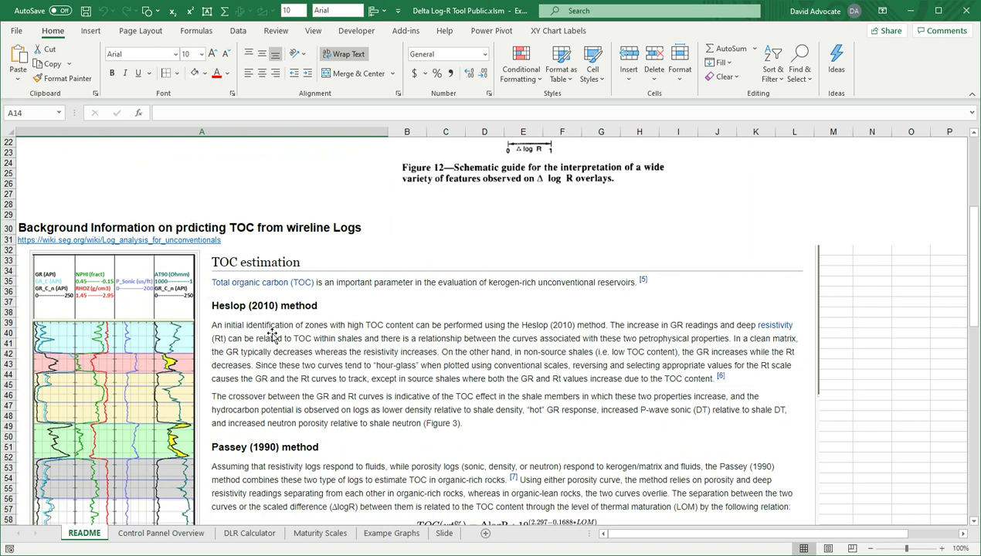
{"action": "scroll", "coordinate": [272, 335], "scroll_direction": "down", "scroll_amount": 2}
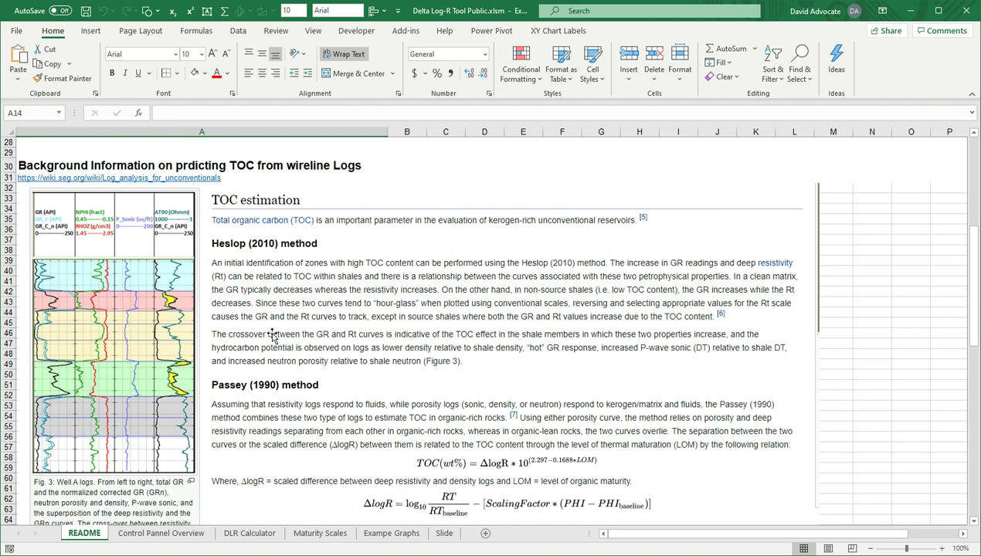
{"action": "scroll", "coordinate": [272, 335], "scroll_direction": "up", "scroll_amount": 9}
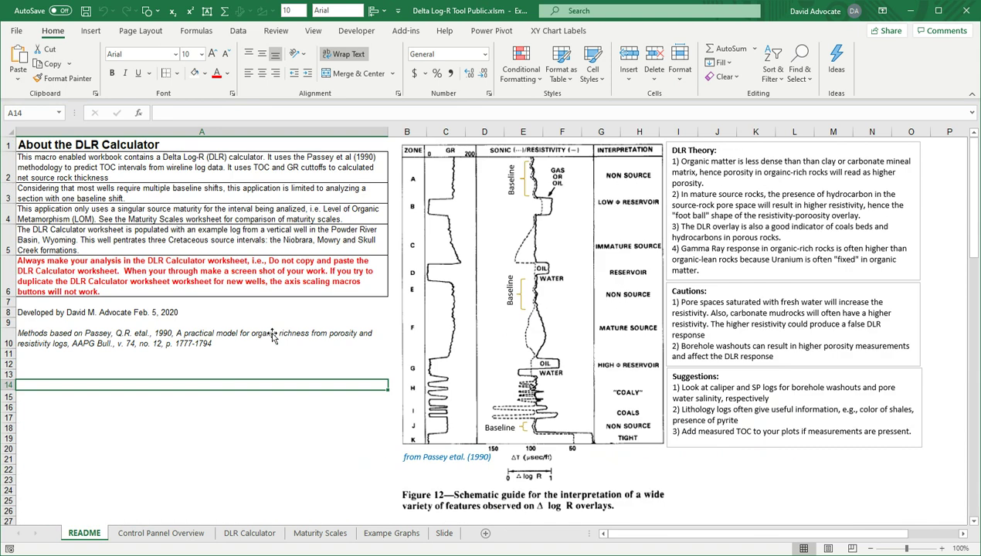
- View the Control Pannel Overview sheet, then the Maturity Scales vitrinite reflectance chart
{"action": "left_click", "coordinate": [191, 538]}
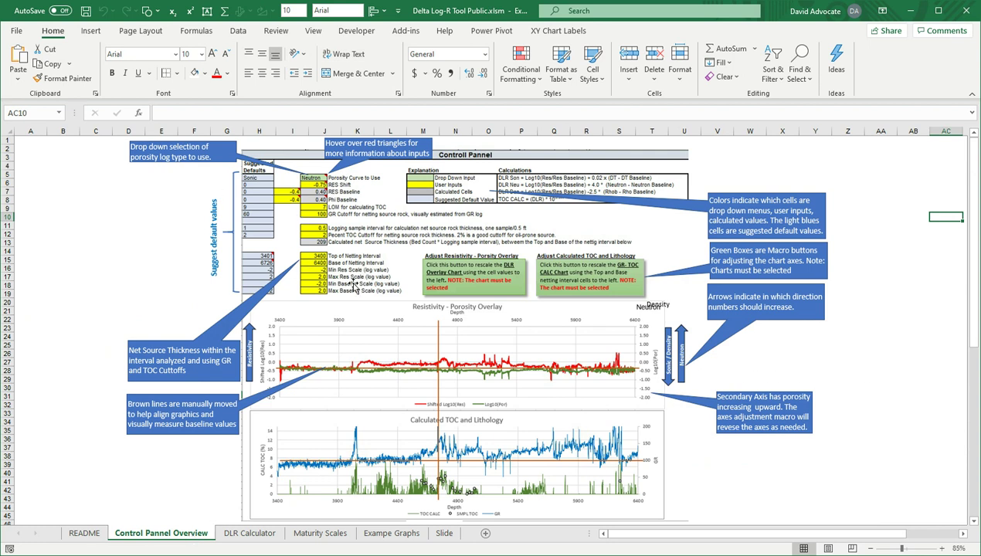
{"action": "left_click", "coordinate": [329, 536]}
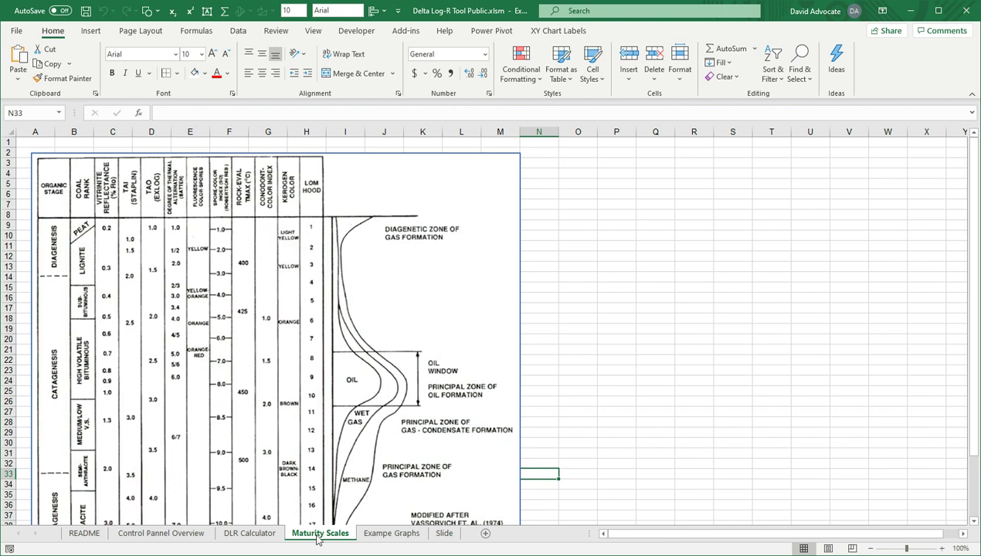
- Look over the Exampe Graphs sheet's overlay, Calculated TOC and Lithology charts
{"action": "left_click", "coordinate": [390, 533]}
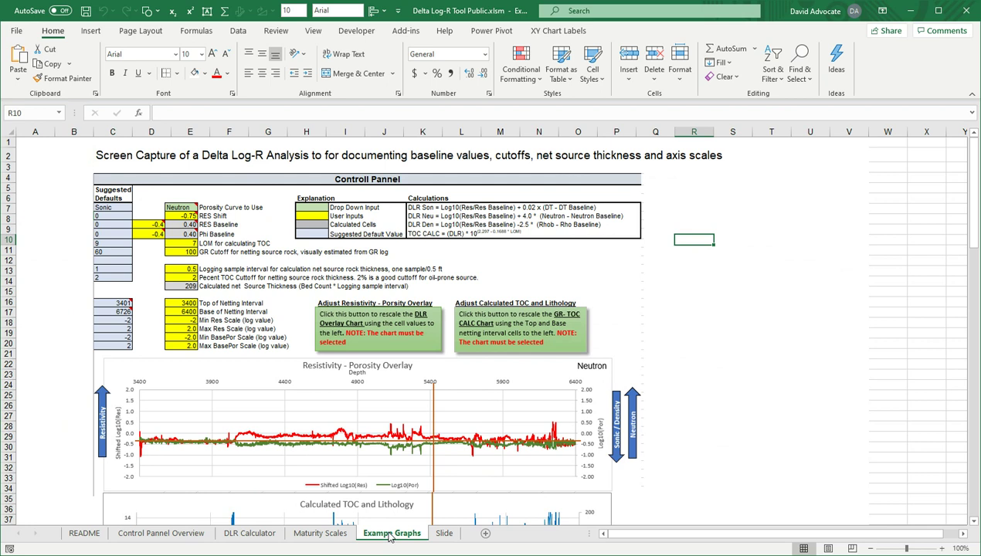
{"action": "scroll", "coordinate": [721, 361], "scroll_direction": "down", "scroll_amount": 6}
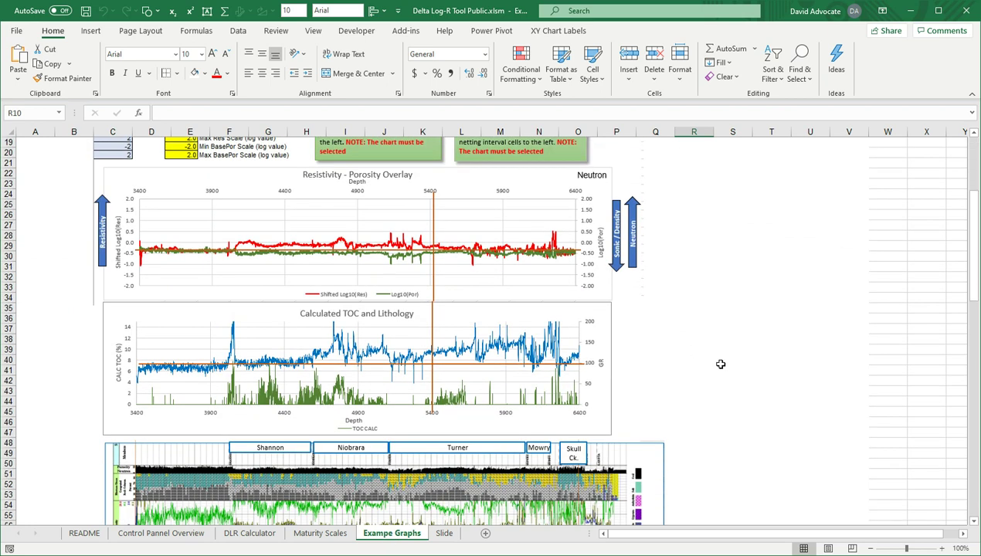
{"action": "scroll", "coordinate": [721, 361], "scroll_direction": "up", "scroll_amount": 1}
{"action": "scroll", "coordinate": [720, 366], "scroll_direction": "down", "scroll_amount": 6}
{"action": "scroll", "coordinate": [719, 366], "scroll_direction": "down", "scroll_amount": 1}
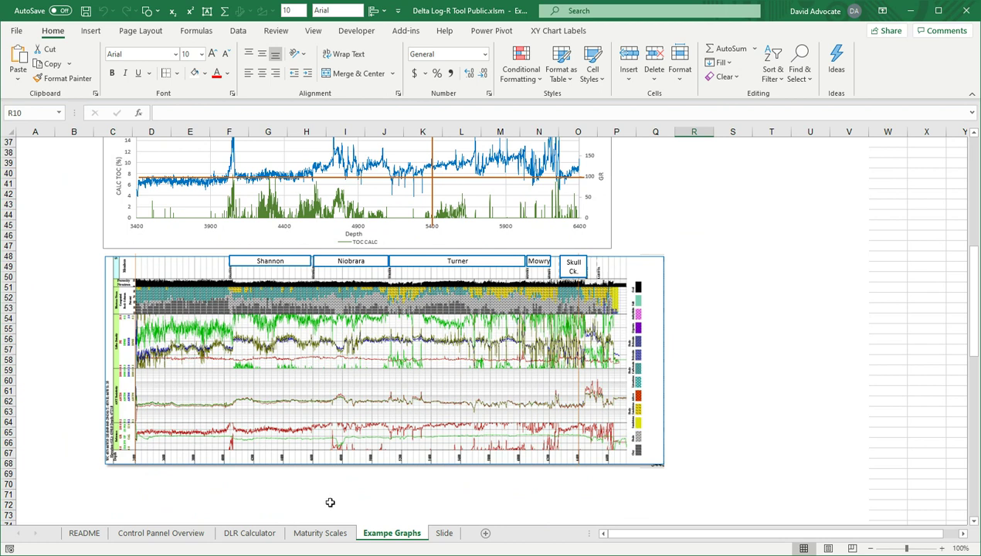
- Switch to the DLR Calculator sheet and scroll right to its calculated log columns
{"action": "left_click", "coordinate": [250, 533]}
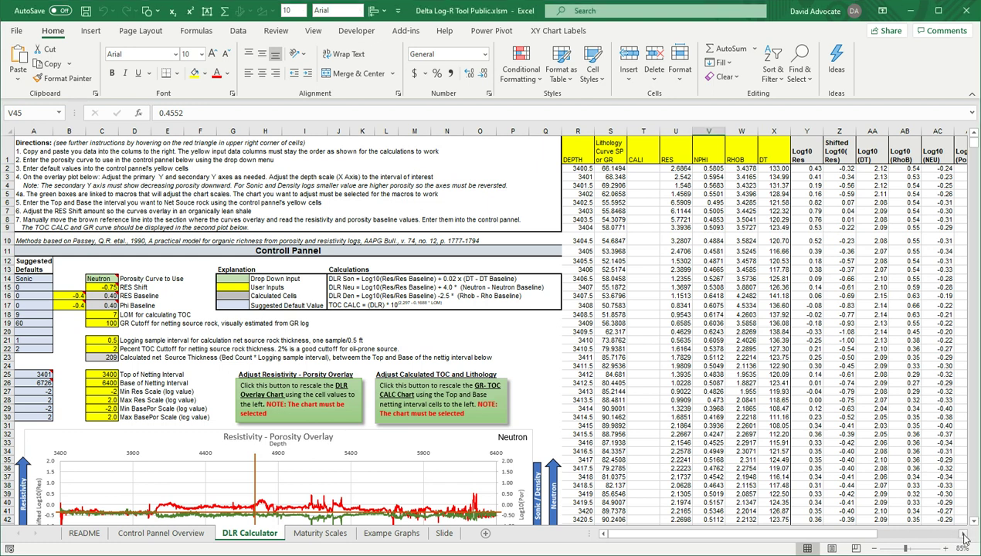
{"action": "left_click_drag", "start_coordinate": [962, 536], "coordinate": [963, 536]}
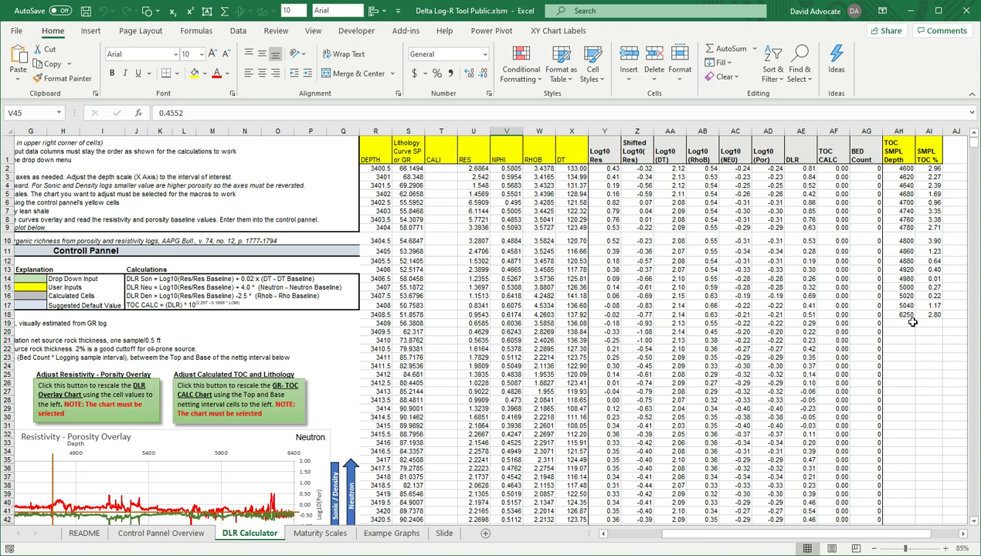
{"action": "left_click_drag", "start_coordinate": [803, 534], "coordinate": [634, 541]}
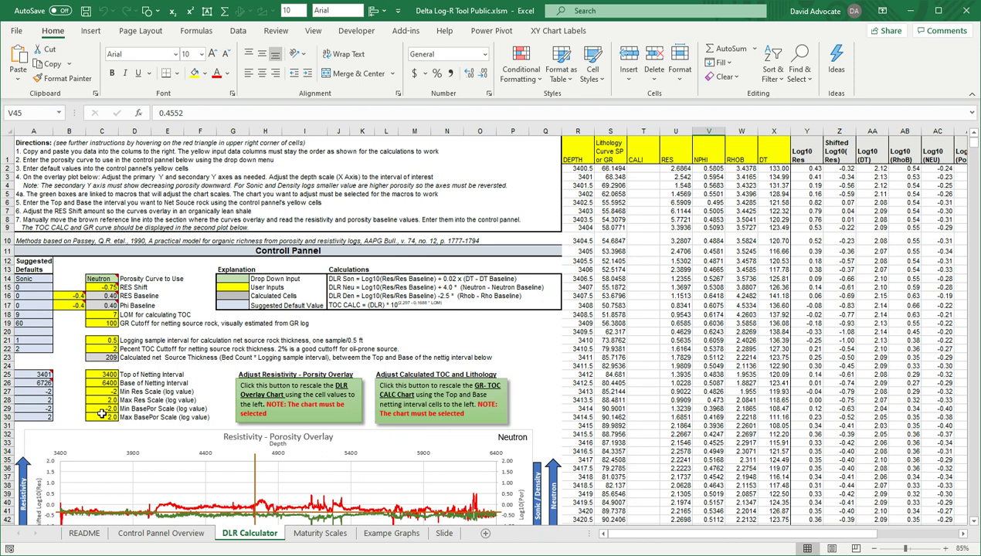
{"action": "scroll", "coordinate": [101, 414], "scroll_direction": "down", "scroll_amount": 3}
{"action": "scroll", "coordinate": [102, 415], "scroll_direction": "down", "scroll_amount": 3}
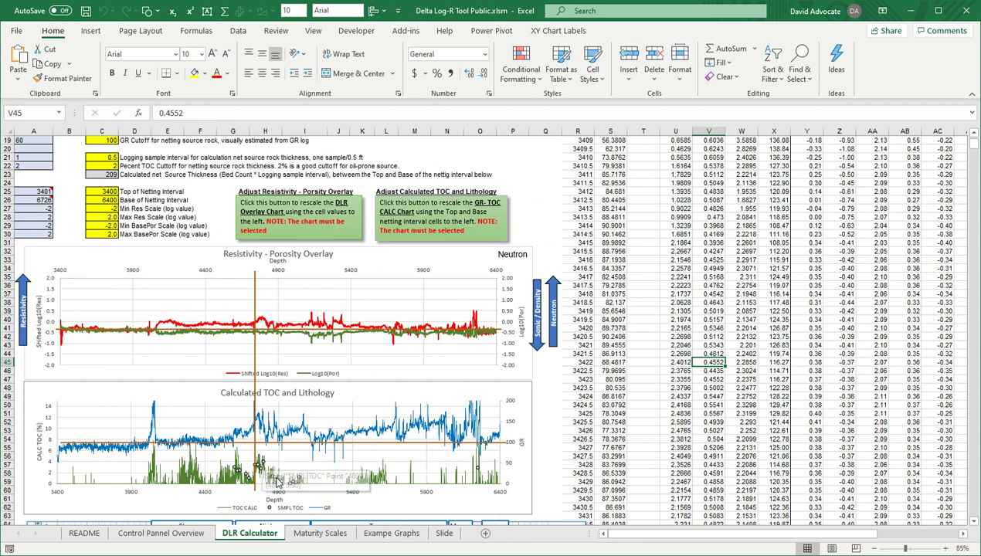
{"action": "scroll", "coordinate": [342, 399], "scroll_direction": "up", "scroll_amount": 3}
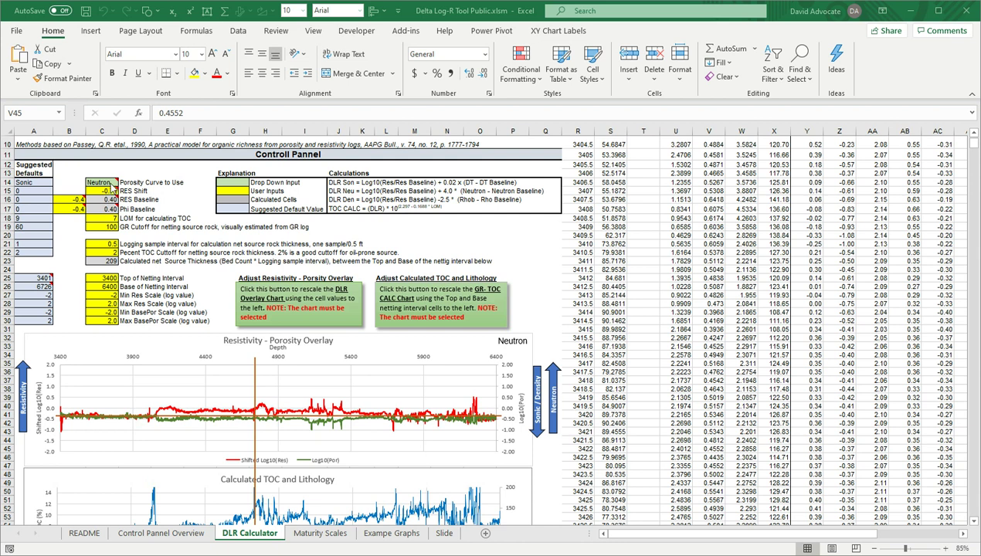
{"action": "left_click", "coordinate": [111, 183]}
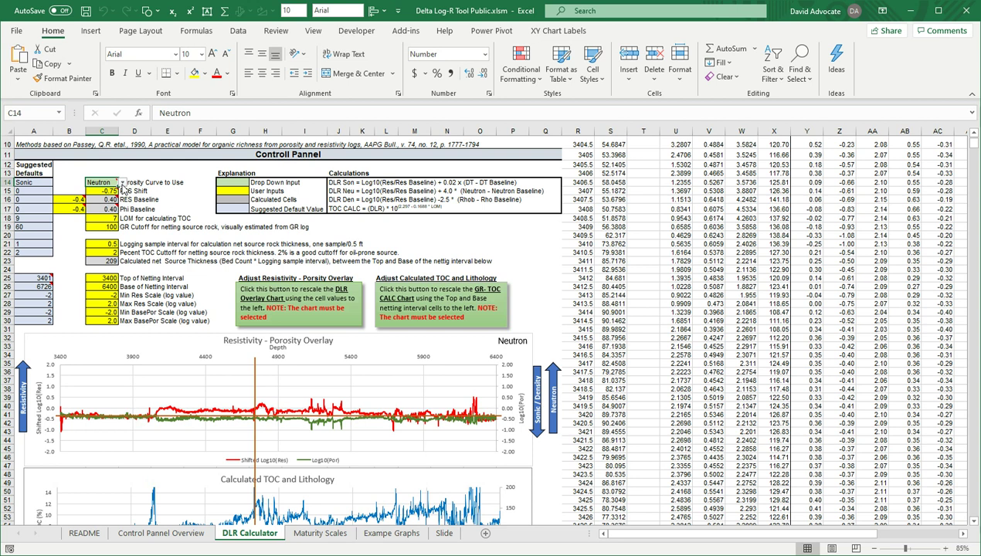
{"action": "left_click", "coordinate": [121, 183]}
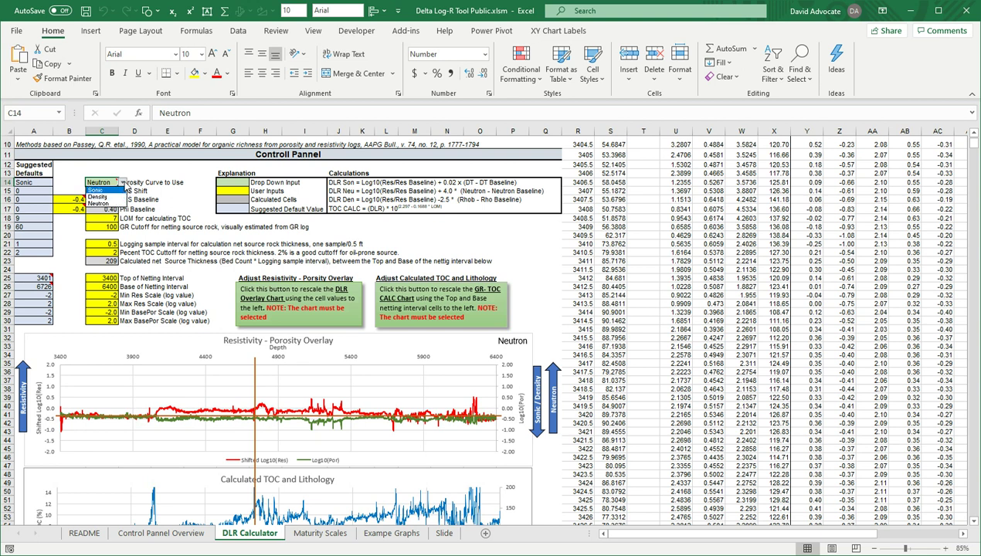
{"action": "left_click", "coordinate": [114, 205]}
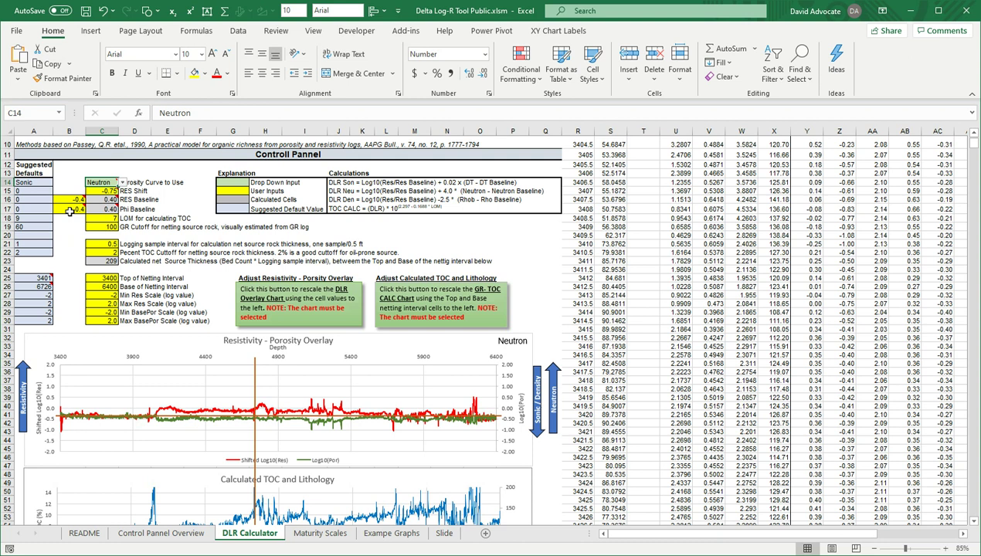
{"action": "mouse_move", "coordinate": [112, 187]}
{"action": "mouse_move", "coordinate": [69, 200]}
{"action": "scroll", "coordinate": [584, 173], "scroll_direction": "up", "scroll_amount": 3}
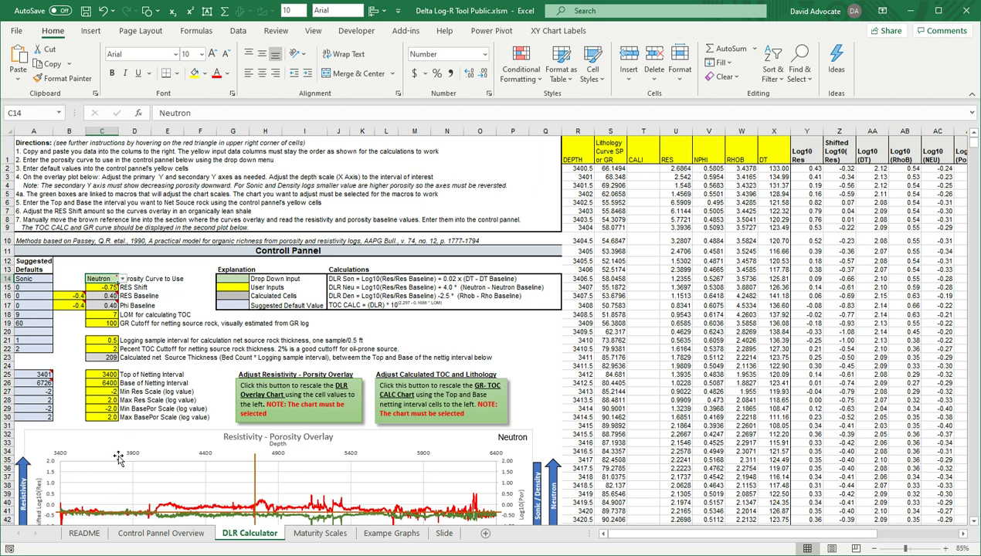
{"action": "scroll", "coordinate": [116, 456], "scroll_direction": "down", "scroll_amount": 2}
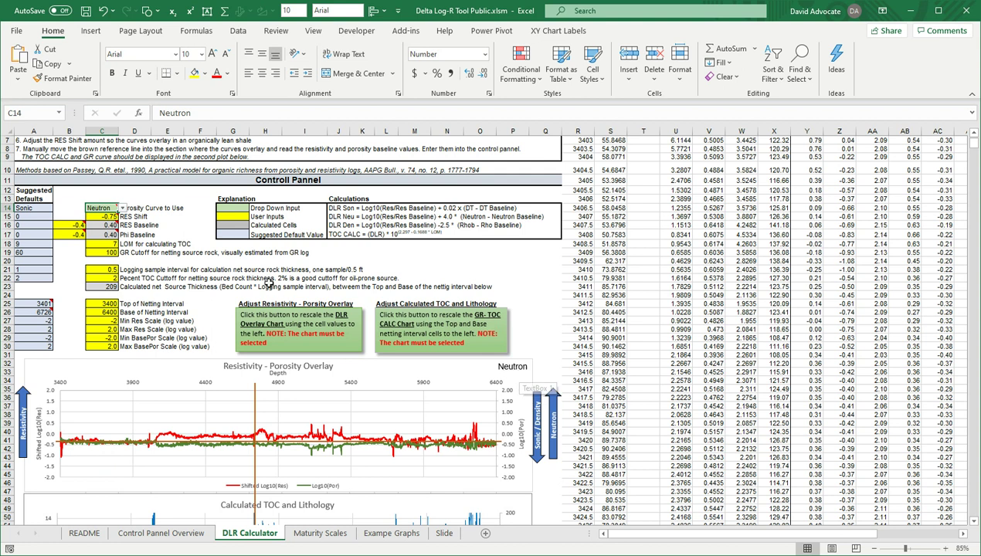
{"action": "left_click", "coordinate": [122, 209]}
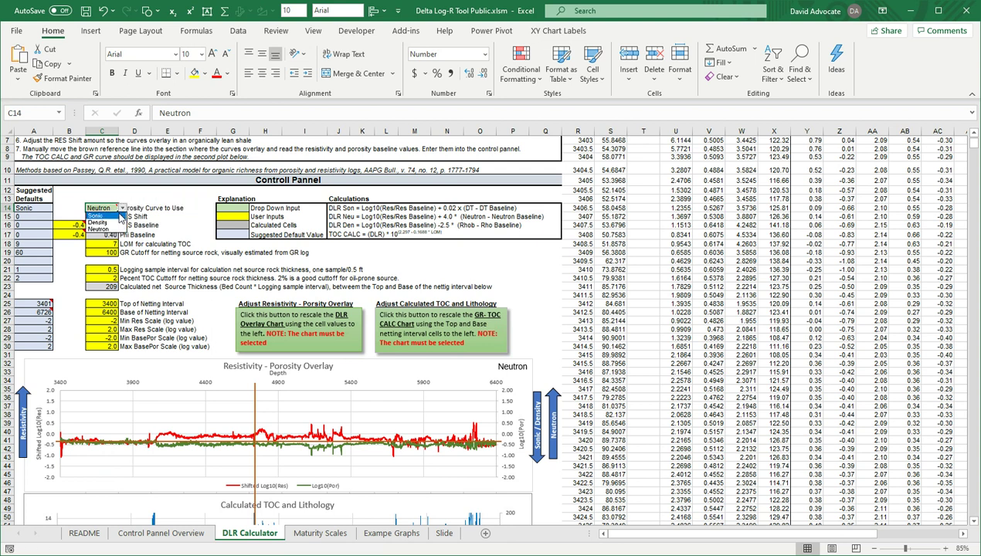
{"action": "left_click", "coordinate": [119, 215]}
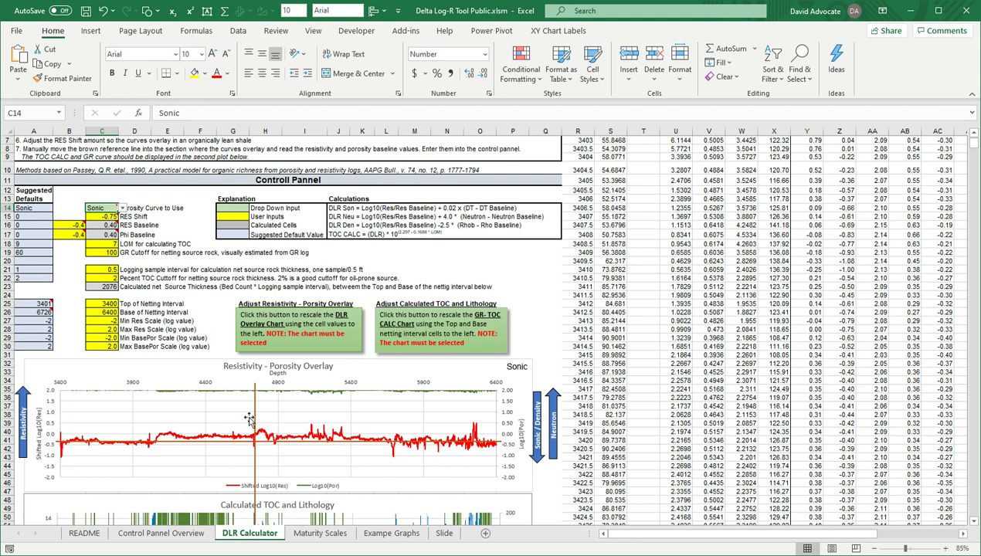
{"action": "left_click", "coordinate": [120, 209]}
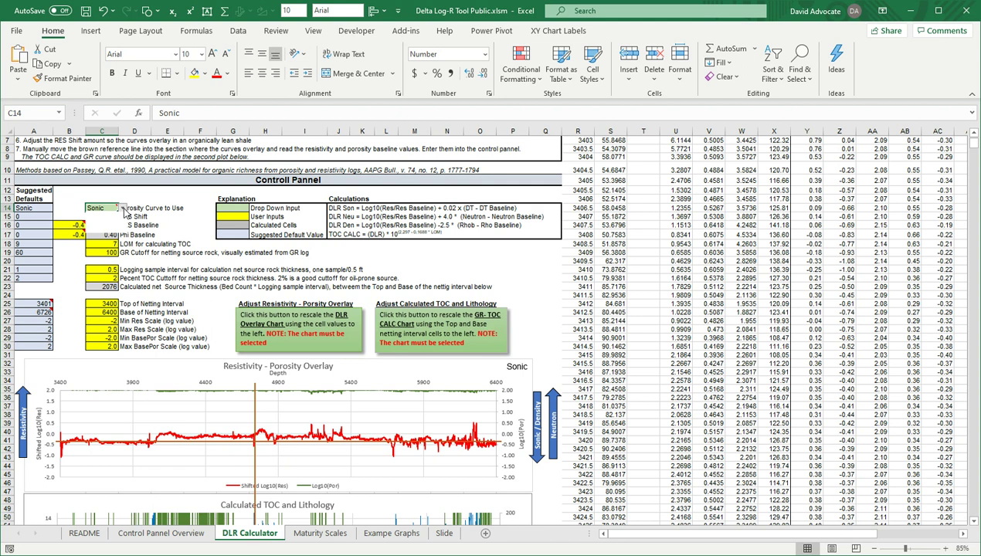
{"action": "left_click", "coordinate": [109, 229]}
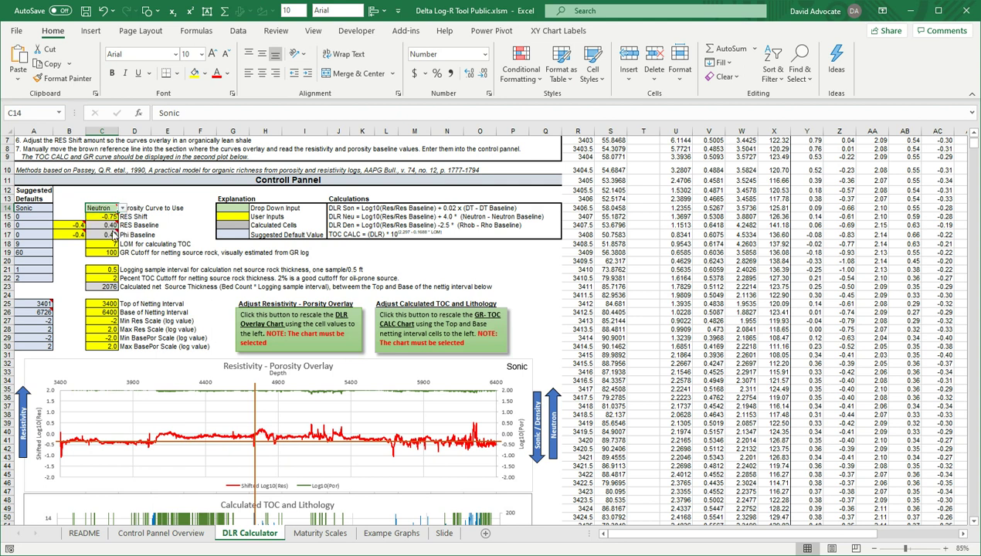
{"action": "left_click", "coordinate": [270, 330]}
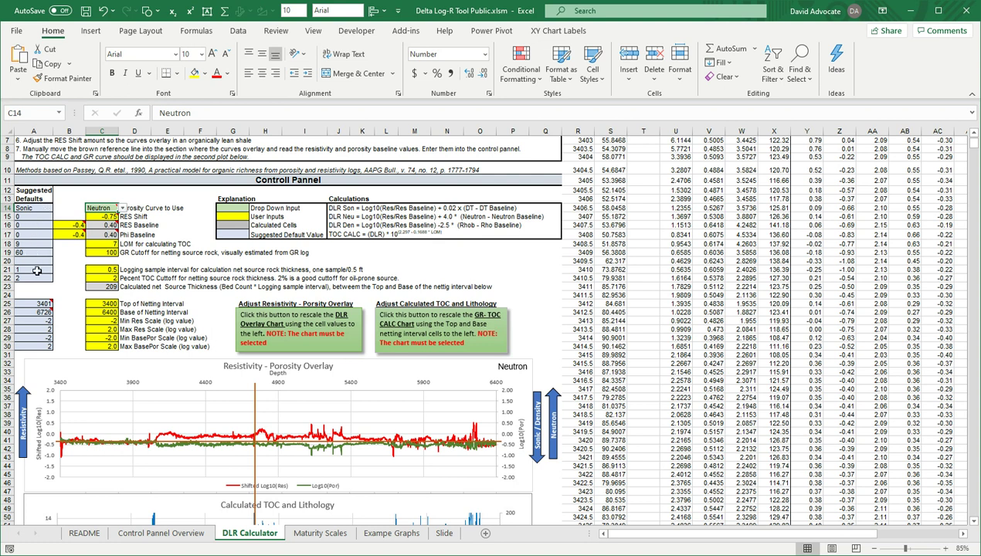
- Scroll the DLR Calculator sheet down to show the Calculated TOC and Lithology chart
{"action": "mouse_move", "coordinate": [44, 304]}
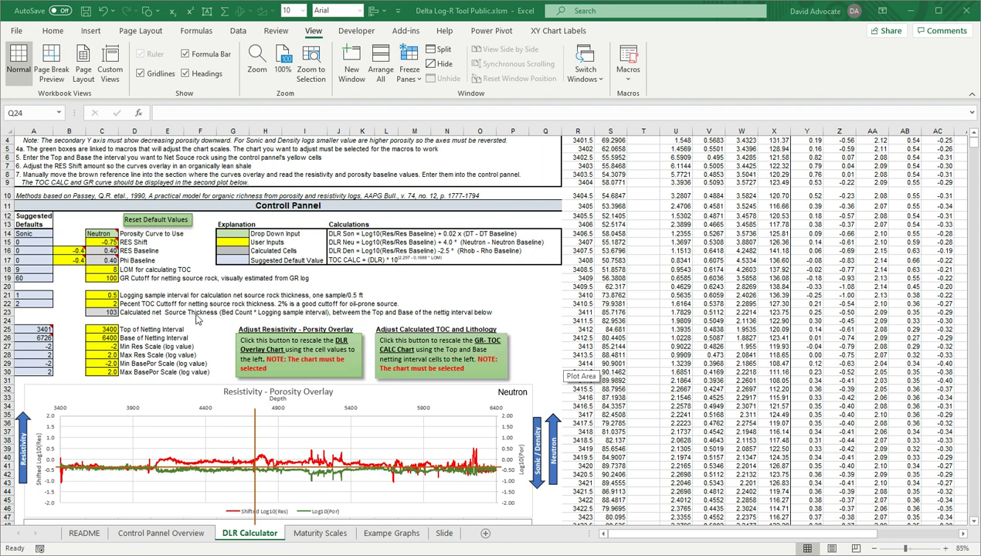
{"action": "scroll", "coordinate": [210, 330], "scroll_direction": "down", "scroll_amount": 5}
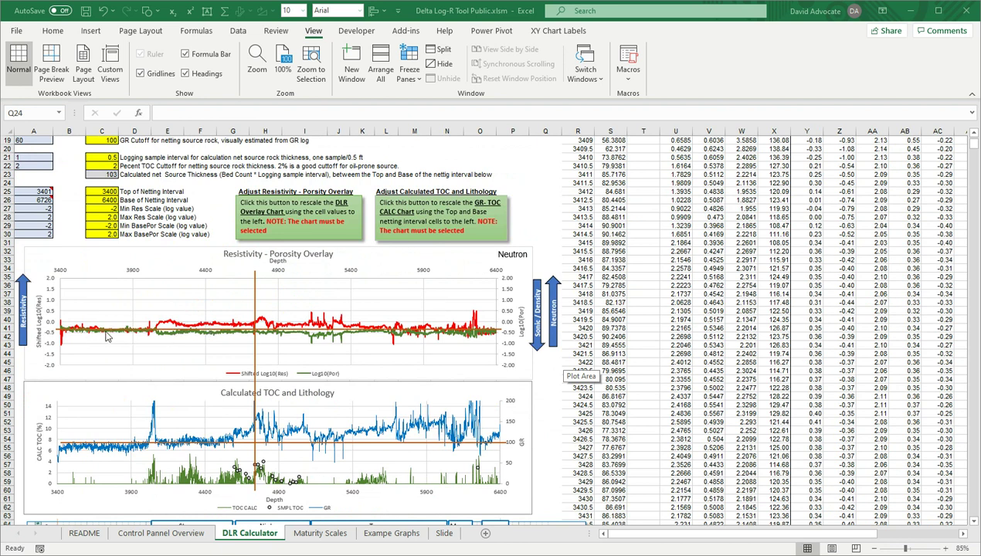
- Raise the orange reference line on the TOC chart, then restore the control panel's default values
{"action": "left_click", "coordinate": [193, 331]}
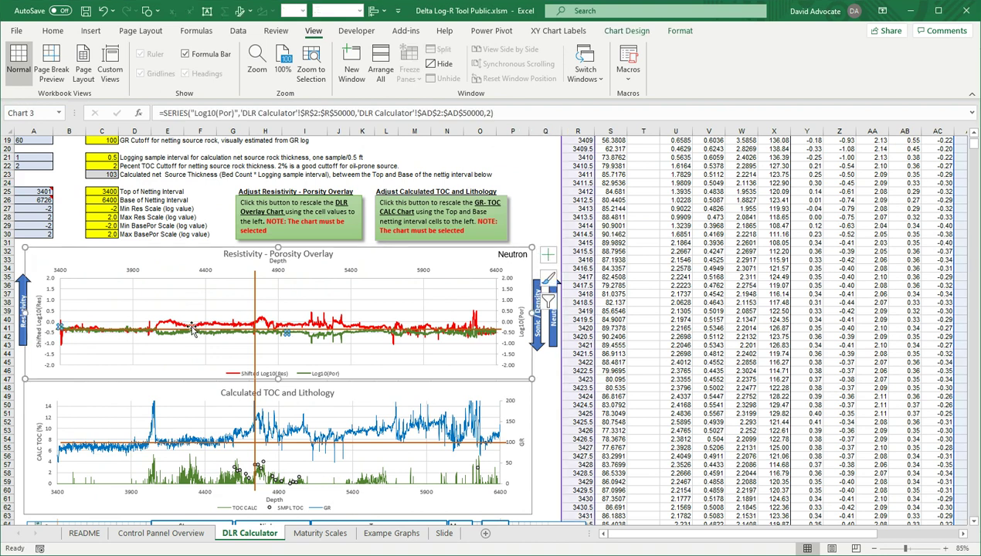
{"action": "left_click", "coordinate": [193, 331]}
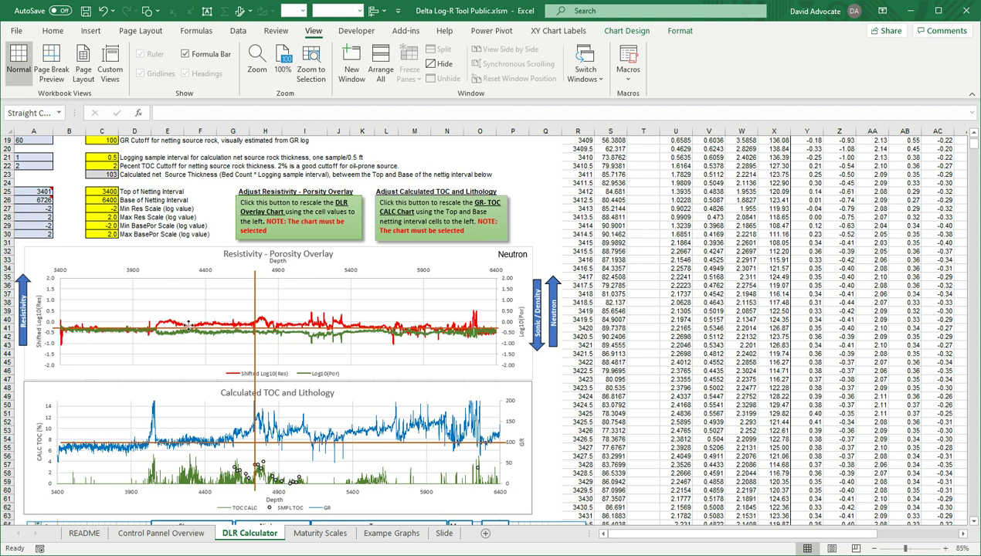
{"action": "left_click", "coordinate": [53, 347]}
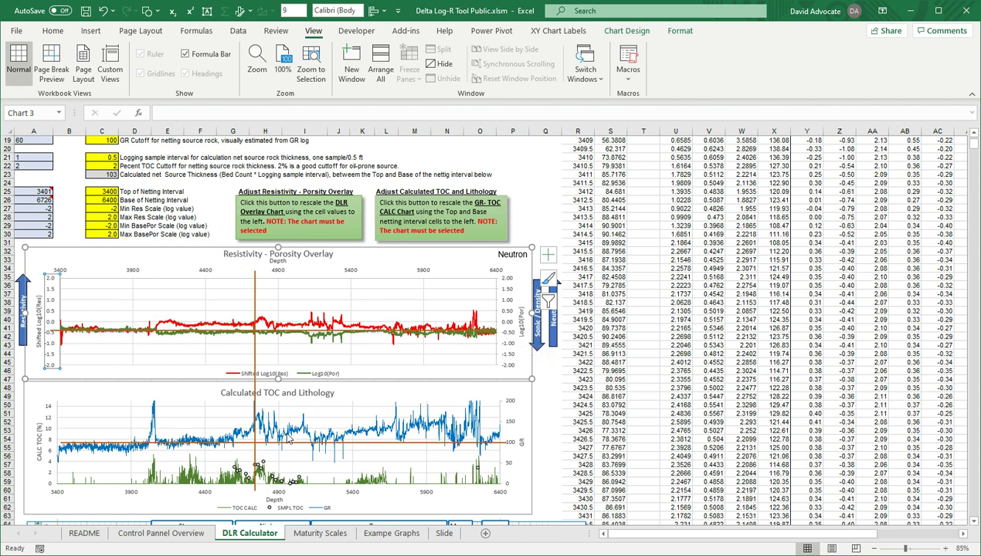
{"action": "left_click", "coordinate": [383, 445]}
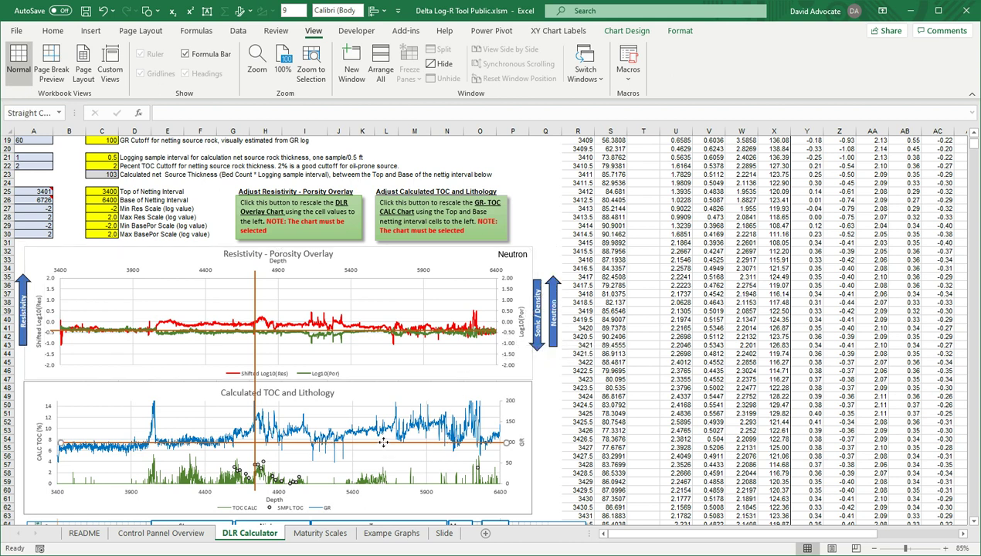
{"action": "mouse_move", "coordinate": [383, 445]}
{"action": "left_mouse_down"}
{"action": "mouse_move", "coordinate": [381, 427]}
{"action": "mouse_move", "coordinate": [377, 441]}
{"action": "left_mouse_up"}
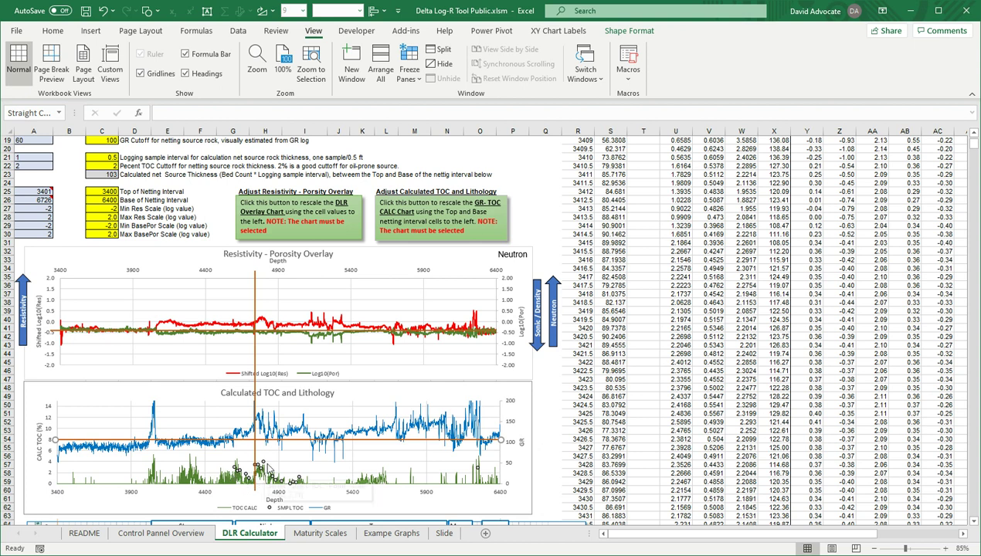
{"action": "scroll", "coordinate": [335, 294], "scroll_direction": "up", "scroll_amount": 5}
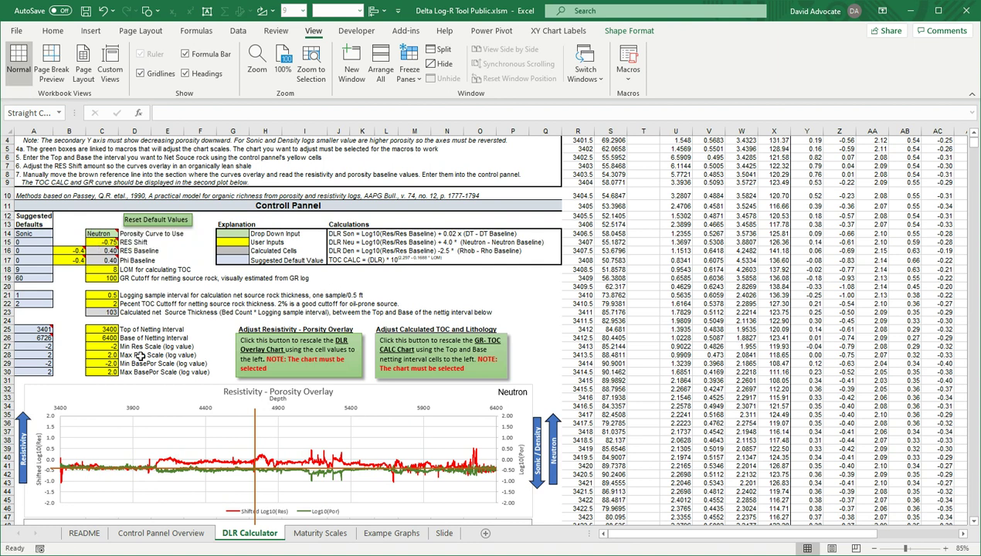
{"action": "left_click", "coordinate": [167, 221]}
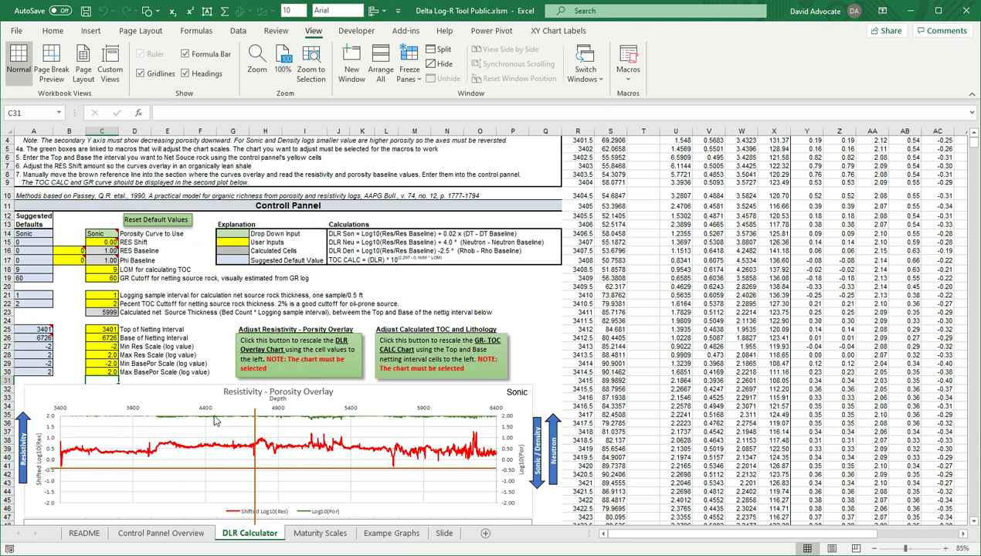
- Set Min BasePor Scale to 1 and Max to 3, then rescale the overlay chart
{"action": "scroll", "coordinate": [216, 421], "scroll_direction": "down", "scroll_amount": 1}
{"action": "mouse_move", "coordinate": [340, 396]}
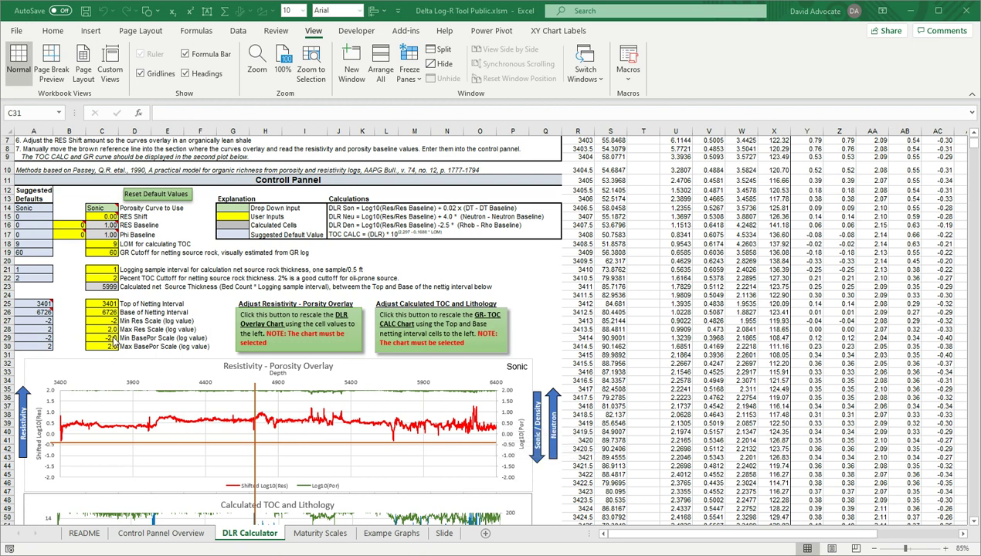
{"action": "key", "text": "F2"}
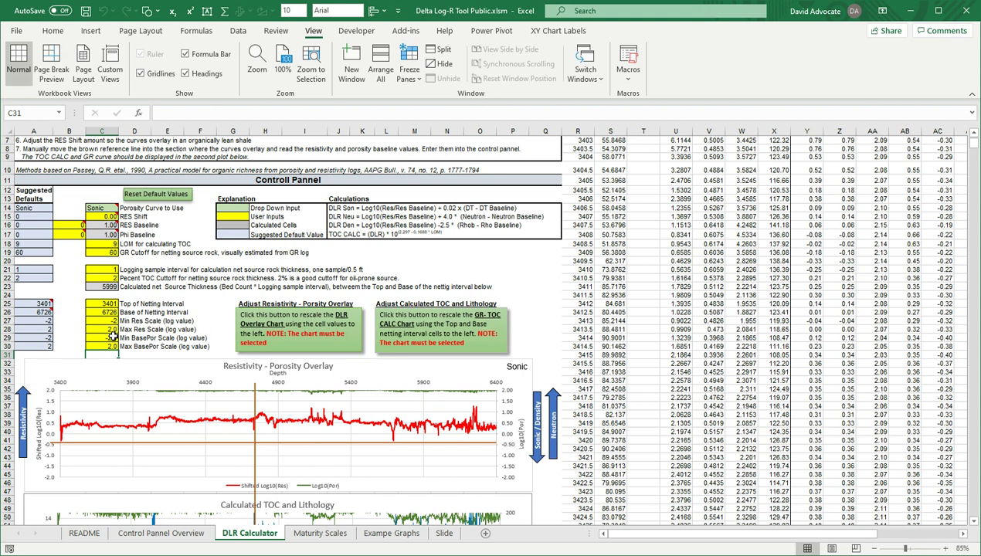
{"action": "left_click", "coordinate": [113, 337]}
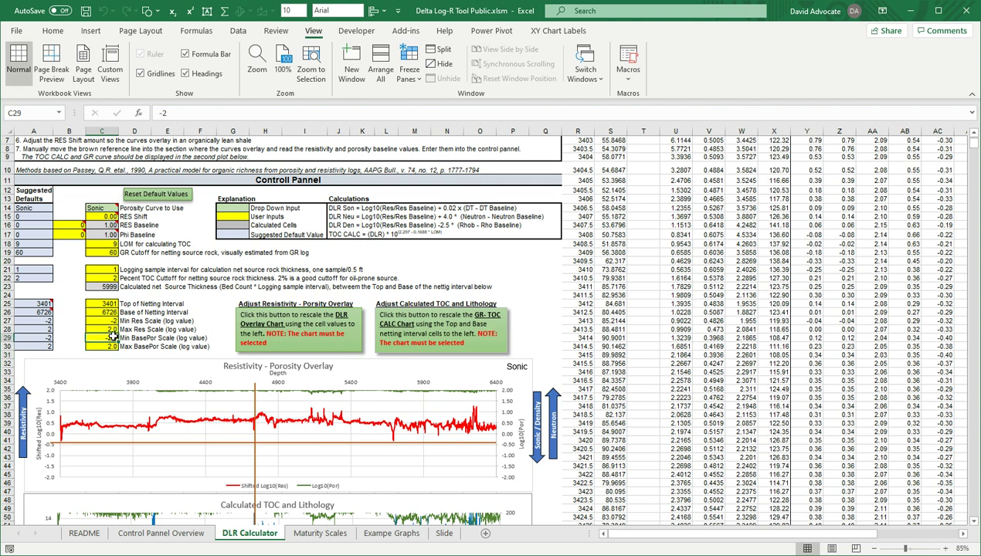
{"action": "type", "text": "1"}
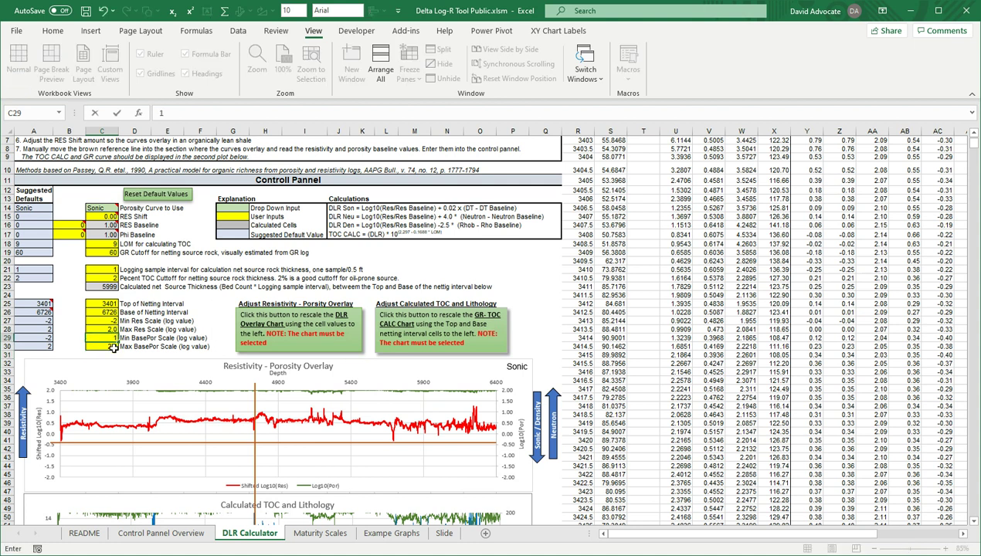
{"action": "left_click", "coordinate": [113, 347]}
{"action": "type", "text": "3"}
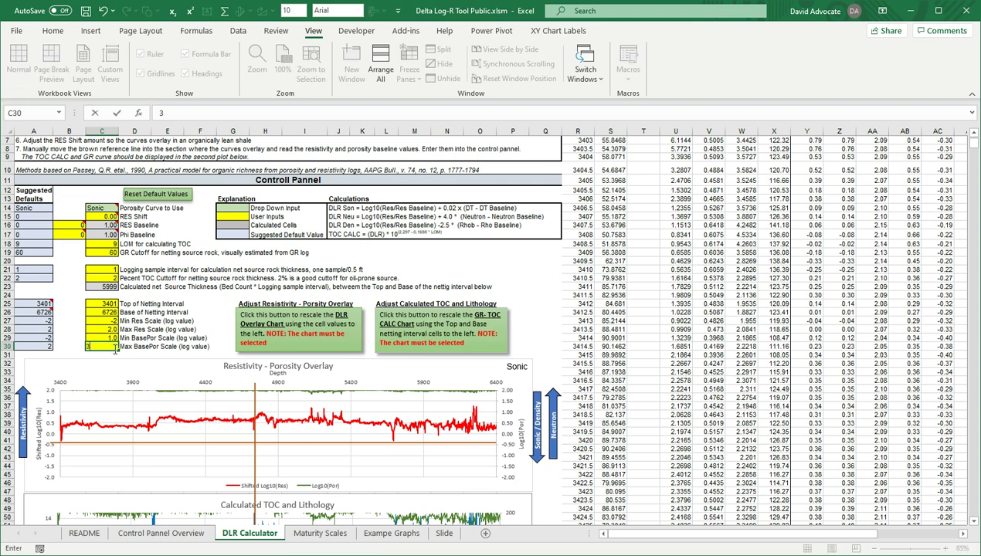
{"action": "left_click", "coordinate": [141, 371]}
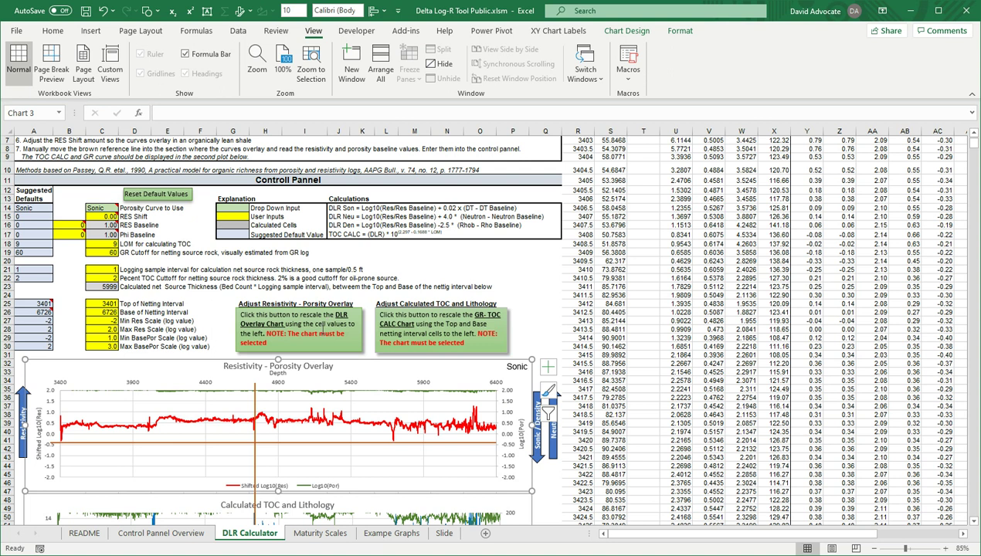
{"action": "left_click", "coordinate": [323, 335]}
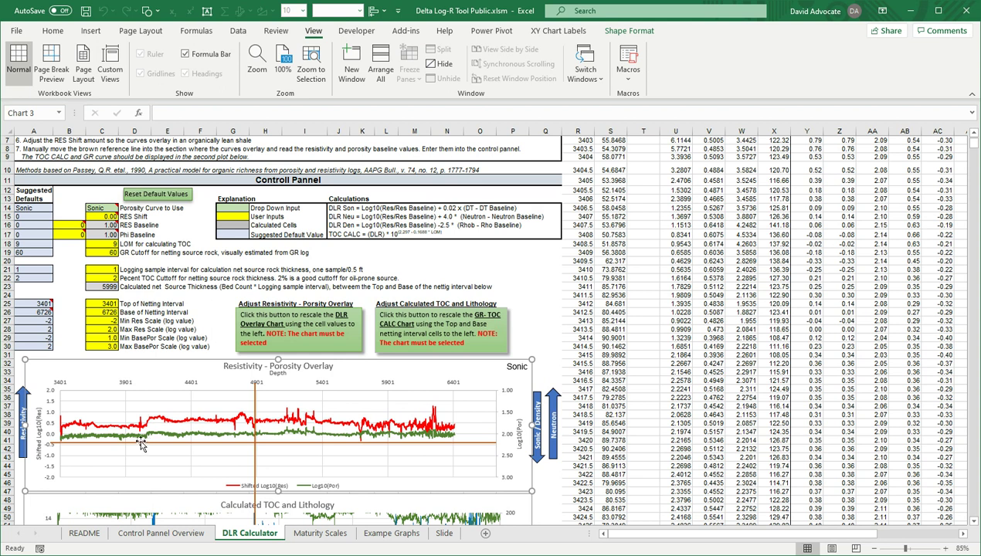
- Set the RES Shift in C15 to -0.5
{"action": "scroll", "coordinate": [142, 445], "scroll_direction": "down", "scroll_amount": 1}
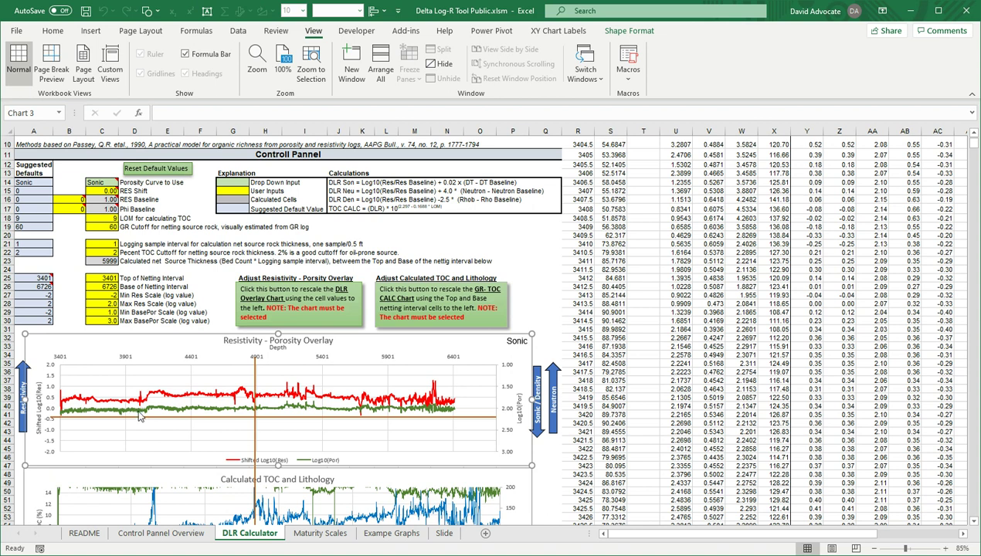
{"action": "mouse_move", "coordinate": [140, 416]}
{"action": "scroll", "coordinate": [106, 226], "scroll_direction": "up", "scroll_amount": 3}
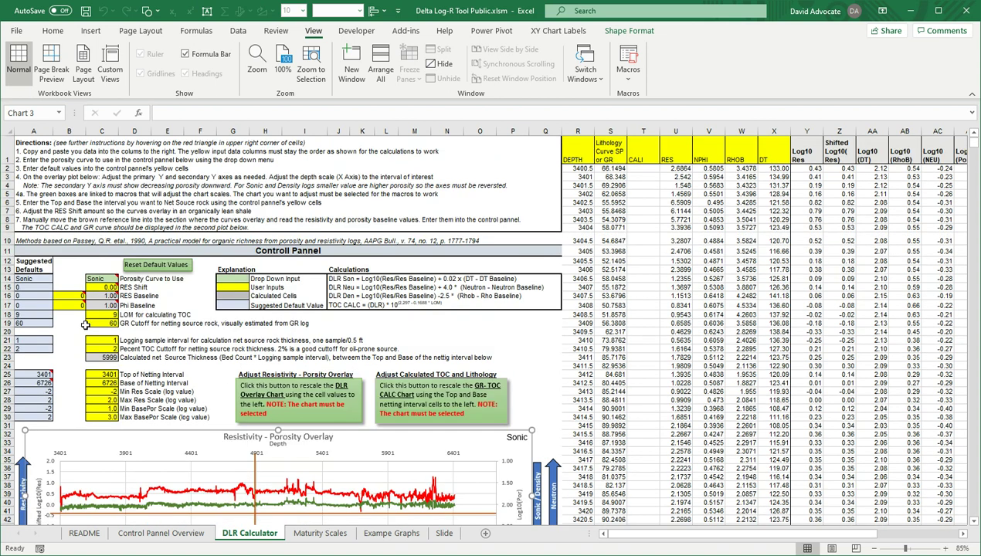
{"action": "left_click", "coordinate": [108, 287]}
{"action": "type", "text": "-.5"}
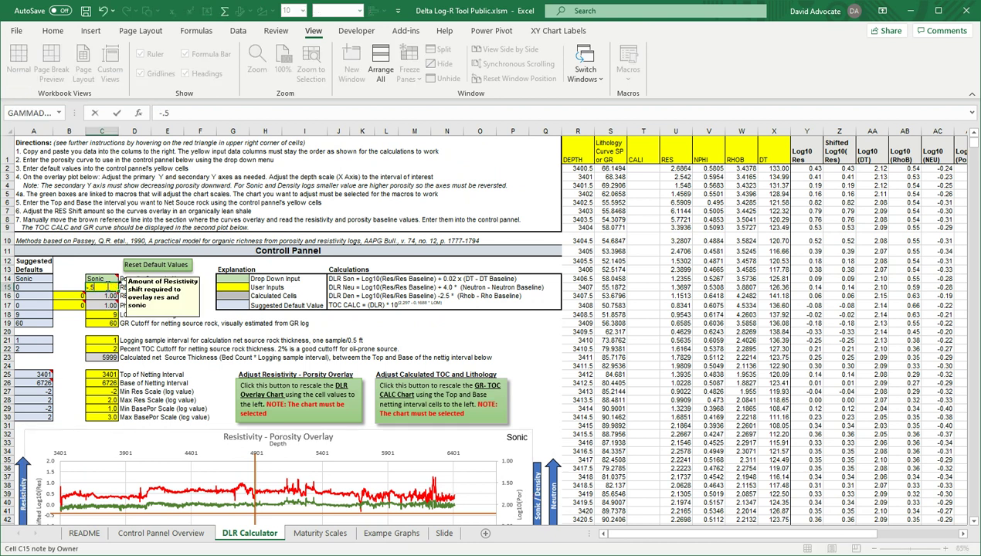
{"action": "key", "text": "Return"}
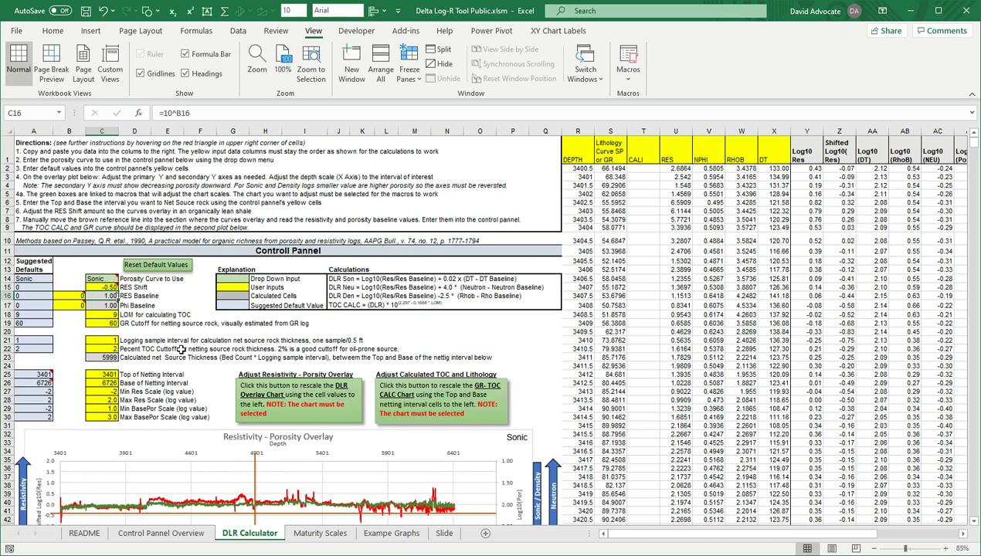
- Move the overlay chart's horizontal reference line slightly up onto the baseline
{"action": "scroll", "coordinate": [180, 348], "scroll_direction": "down", "scroll_amount": 3}
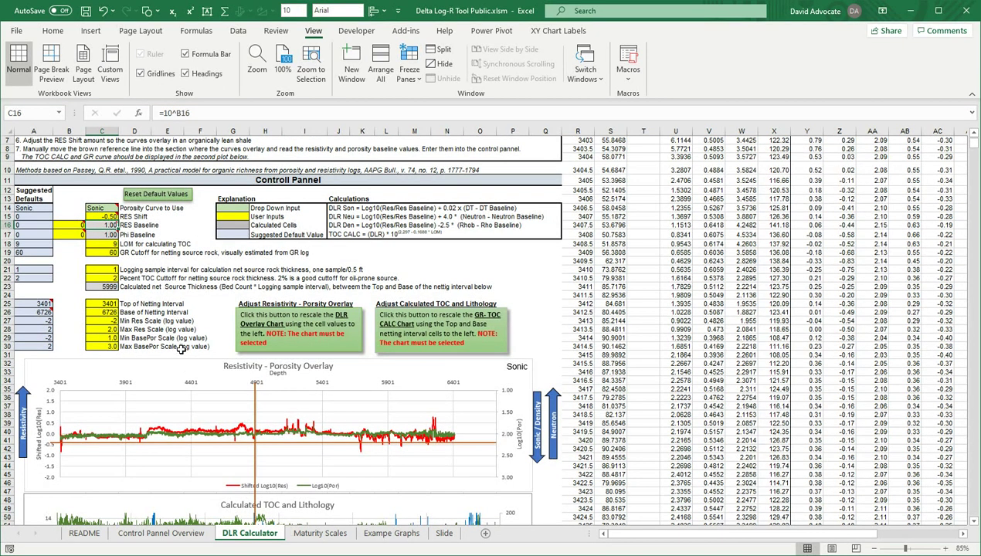
{"action": "left_click", "coordinate": [207, 443]}
{"action": "left_click_drag", "start_coordinate": [207, 443], "coordinate": [207, 436]}
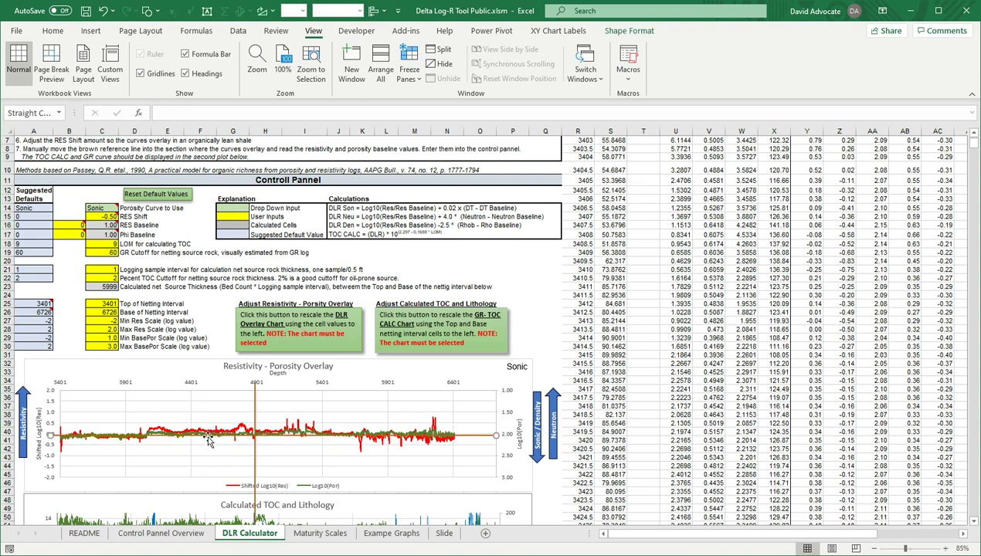
{"action": "left_click", "coordinate": [152, 472]}
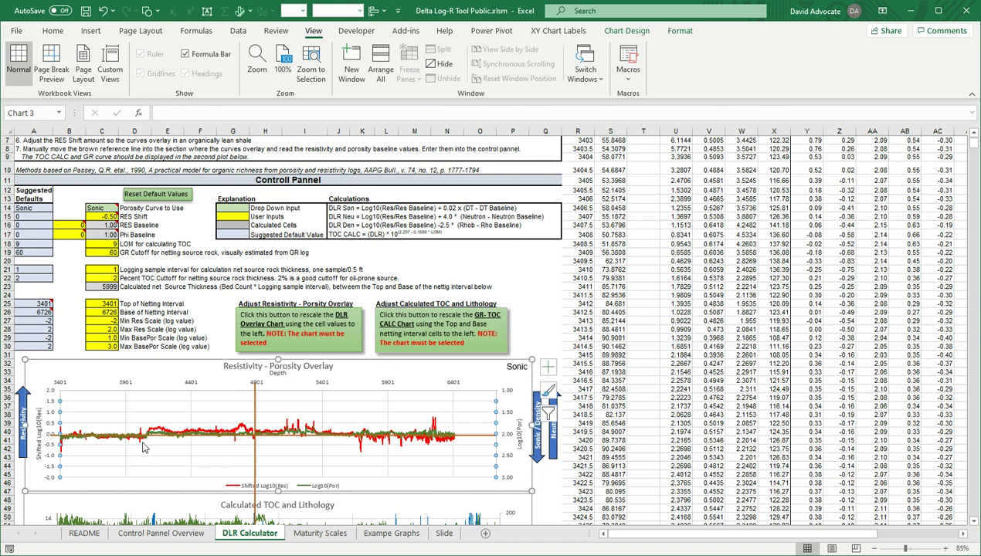
- Enter 2 as the Phi Baseline in B17 and scroll down to the TOC chart
{"action": "mouse_move", "coordinate": [143, 446]}
{"action": "left_click", "coordinate": [78, 236]}
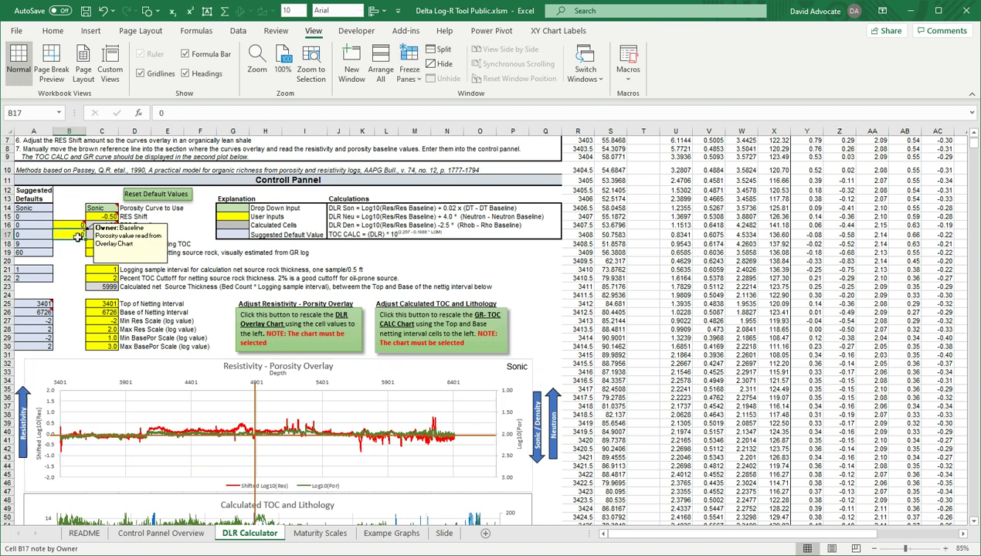
{"action": "type", "text": "2"}
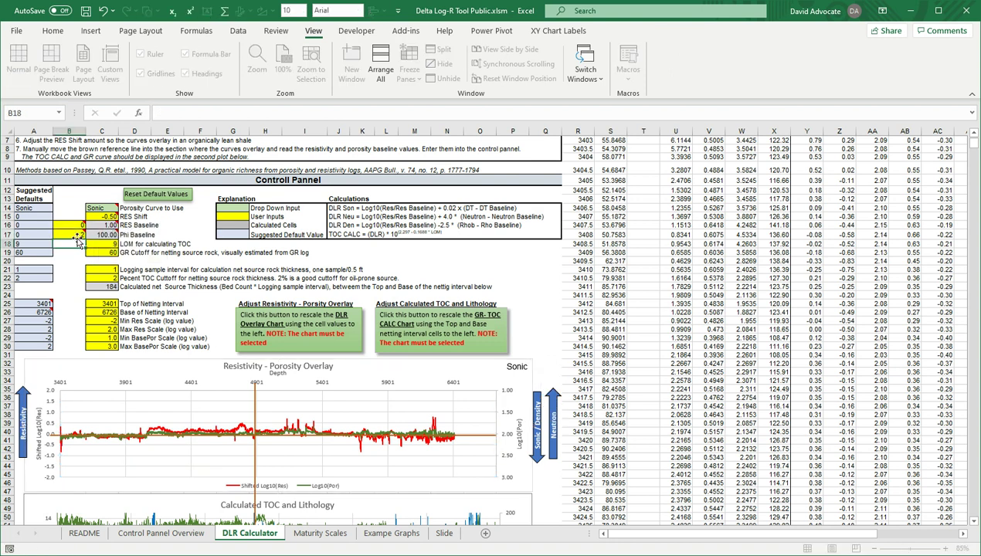
{"action": "key", "text": "Return"}
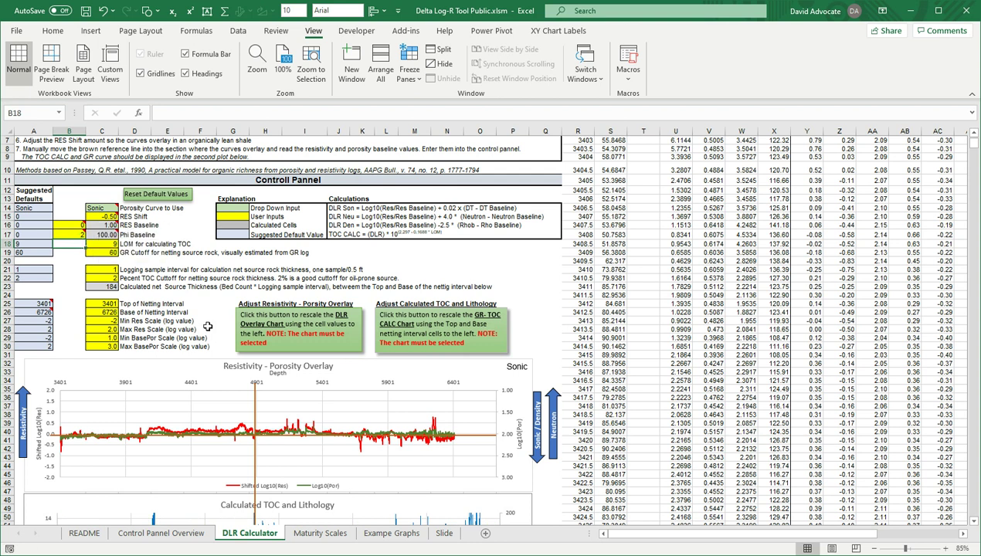
{"action": "scroll", "coordinate": [207, 327], "scroll_direction": "down", "scroll_amount": 4}
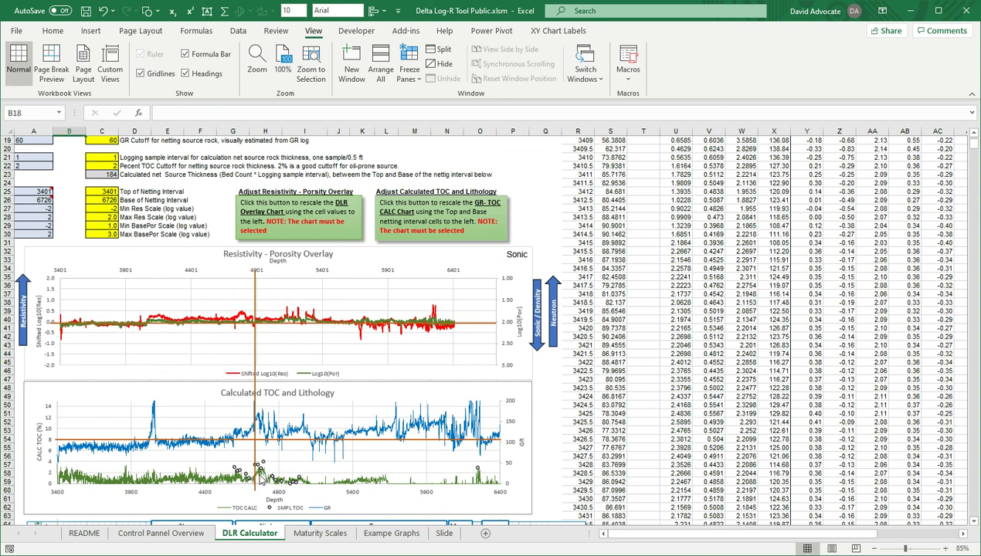
- Enter 8 in C18 as the LOM for calculating TOC
{"action": "scroll", "coordinate": [133, 203], "scroll_direction": "up", "scroll_amount": 2}
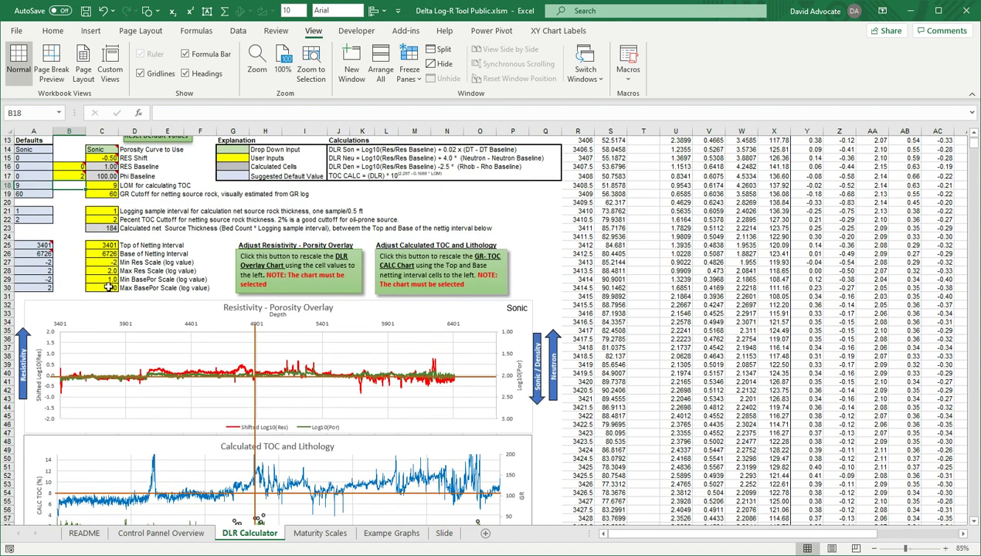
{"action": "left_click", "coordinate": [113, 185]}
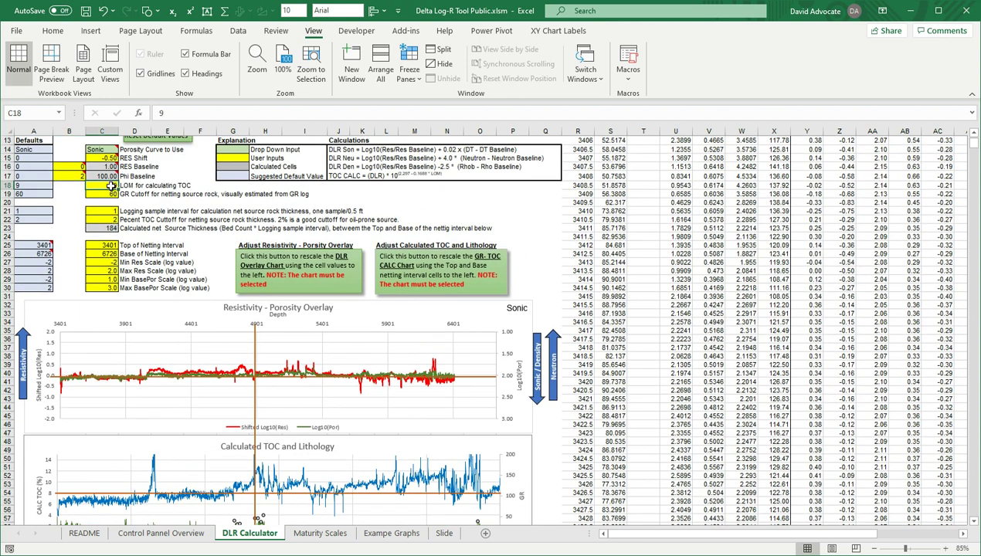
{"action": "type", "text": "8"}
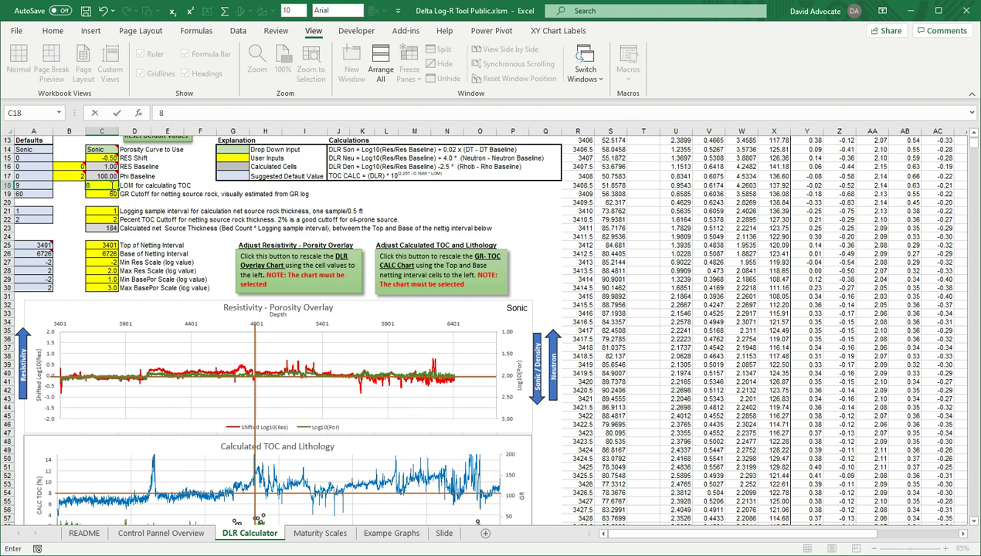
{"action": "key", "text": "Return"}
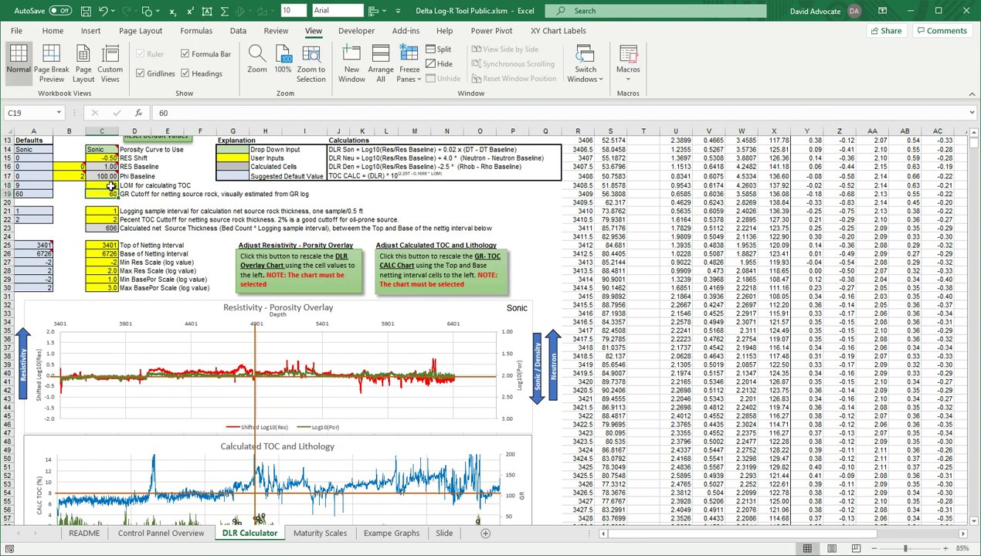
- Nudge the orange reference line on the Calculated TOC chart down slightly, then return to the control panel
{"action": "scroll", "coordinate": [120, 210], "scroll_direction": "down", "scroll_amount": 2}
{"action": "scroll", "coordinate": [121, 208], "scroll_direction": "down", "scroll_amount": 1}
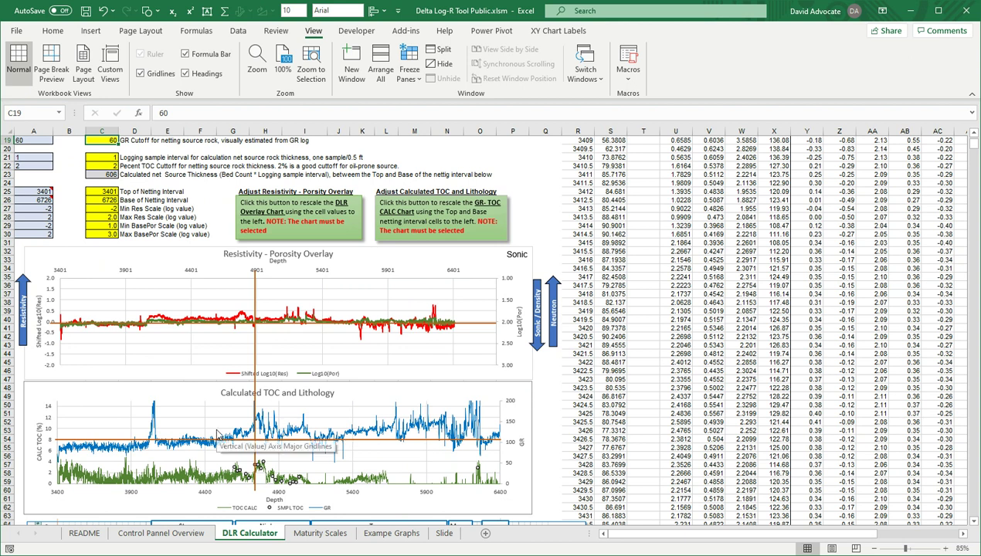
{"action": "scroll", "coordinate": [218, 436], "scroll_direction": "down", "scroll_amount": 6}
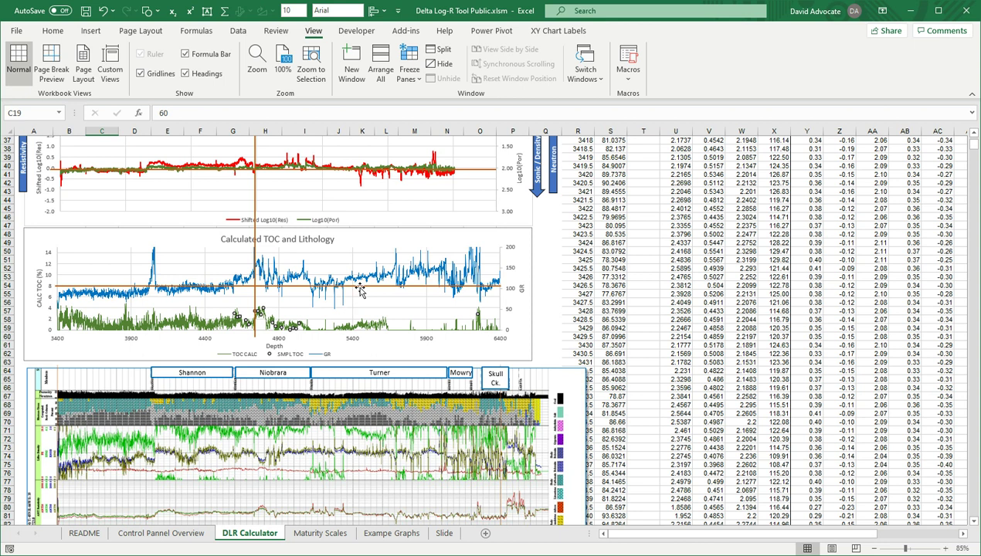
{"action": "left_click", "coordinate": [360, 287]}
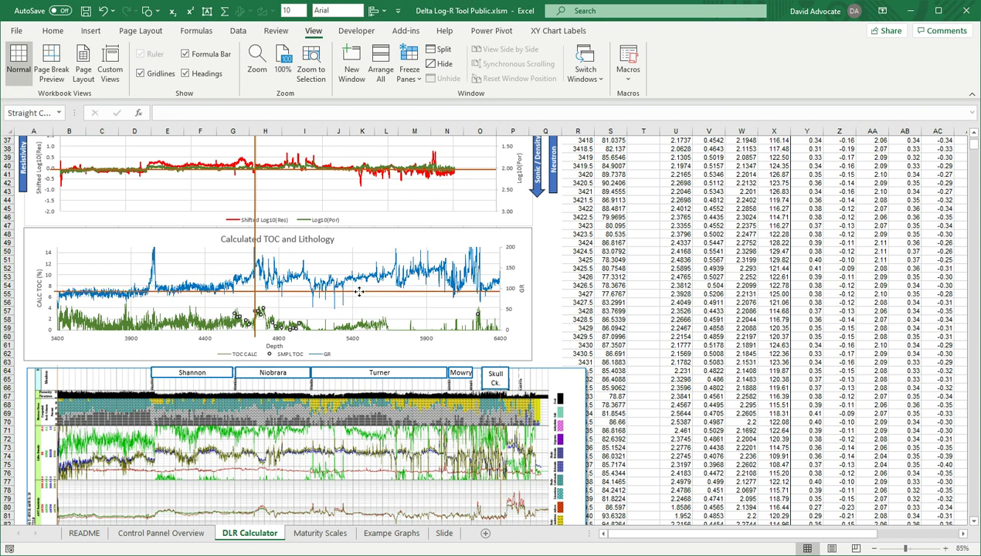
{"action": "key", "text": "Down"}
{"action": "key", "text": "Down"}
{"action": "key", "text": "Down"}
{"action": "key", "text": "Down"}
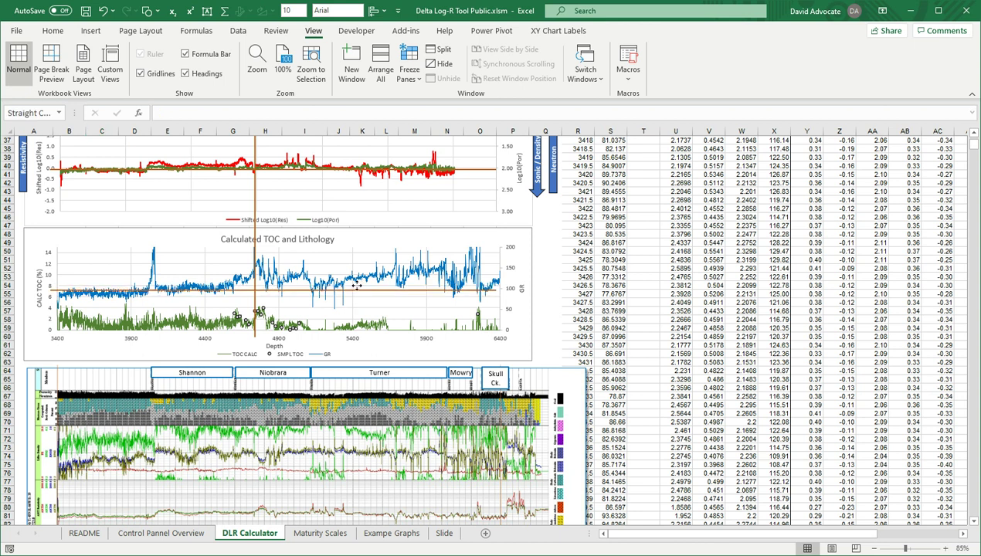
{"action": "left_click", "coordinate": [358, 290]}
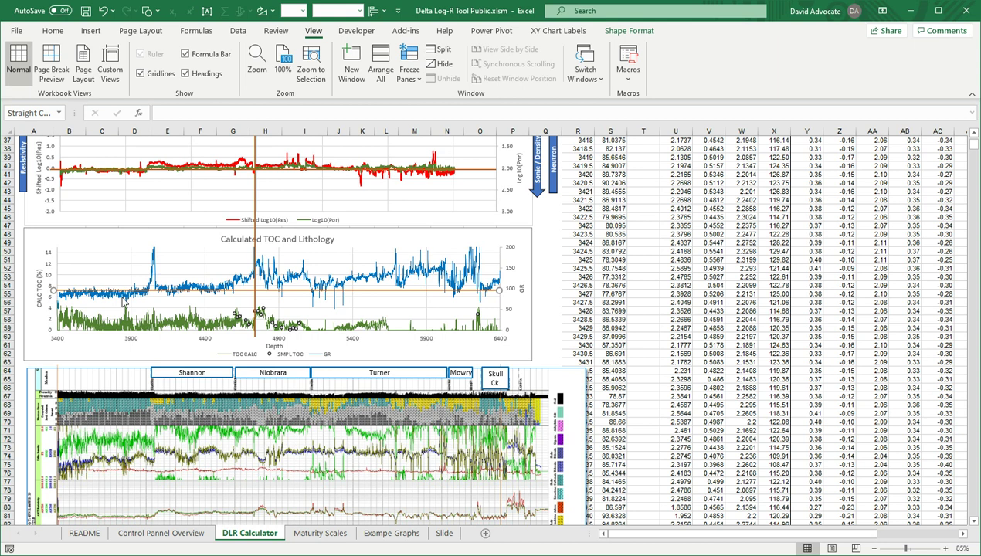
{"action": "scroll", "coordinate": [164, 272], "scroll_direction": "up", "scroll_amount": 5}
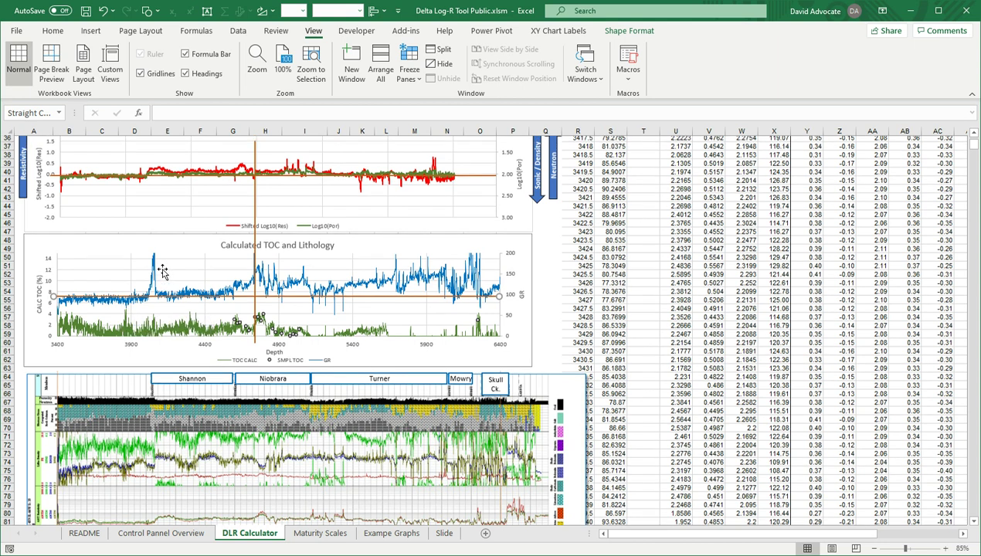
{"action": "scroll", "coordinate": [158, 266], "scroll_direction": "up", "scroll_amount": 3}
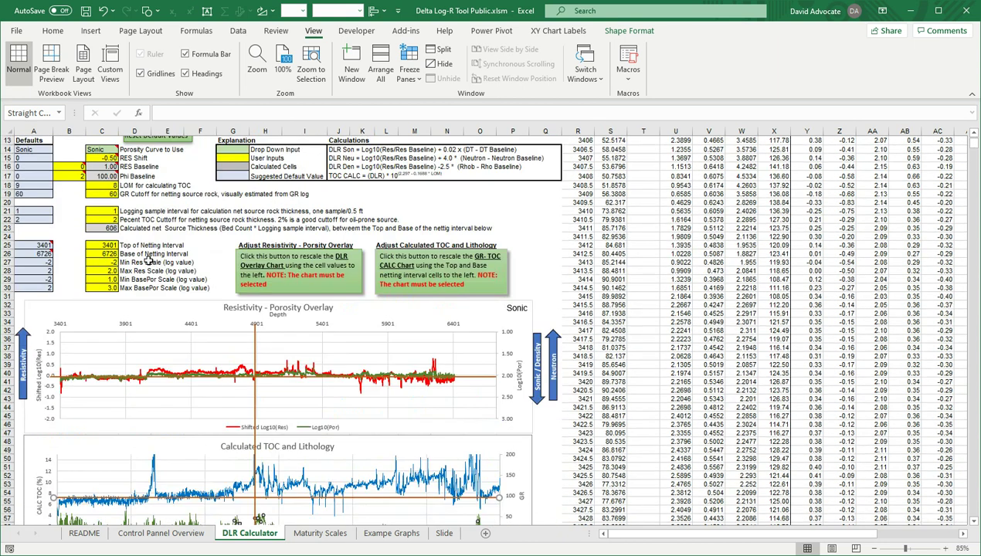
- Enter a GR cutoff of 100 in C19 and a logging sample interval of 0.5 in C21
{"action": "left_click", "coordinate": [106, 194]}
{"action": "type", "text": "10"}
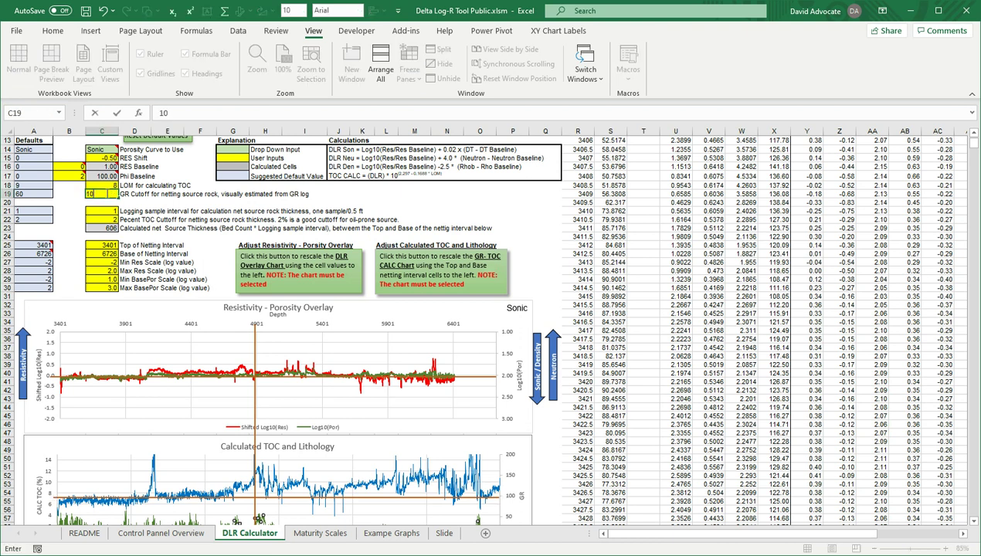
{"action": "type", "text": "0"}
{"action": "key", "text": "Return"}
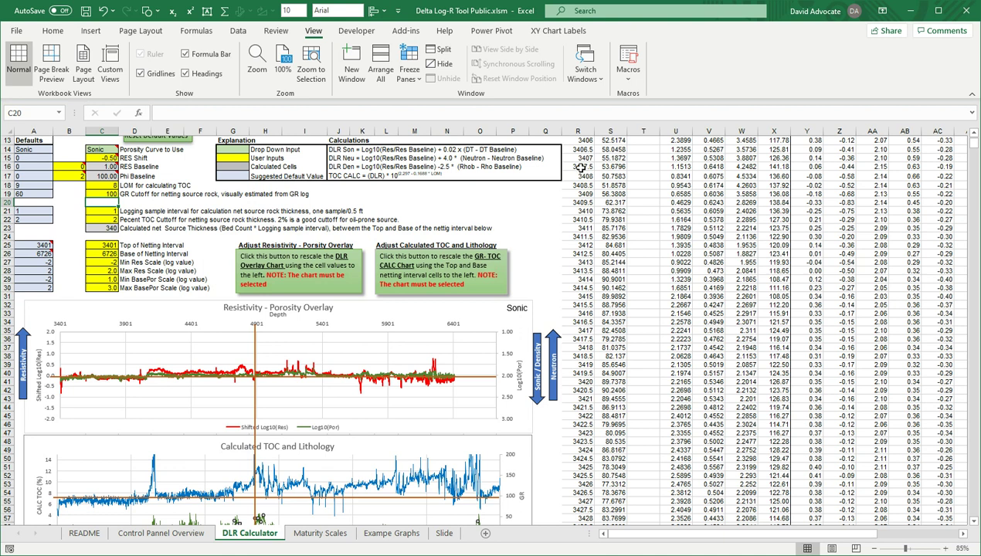
{"action": "left_click", "coordinate": [103, 212]}
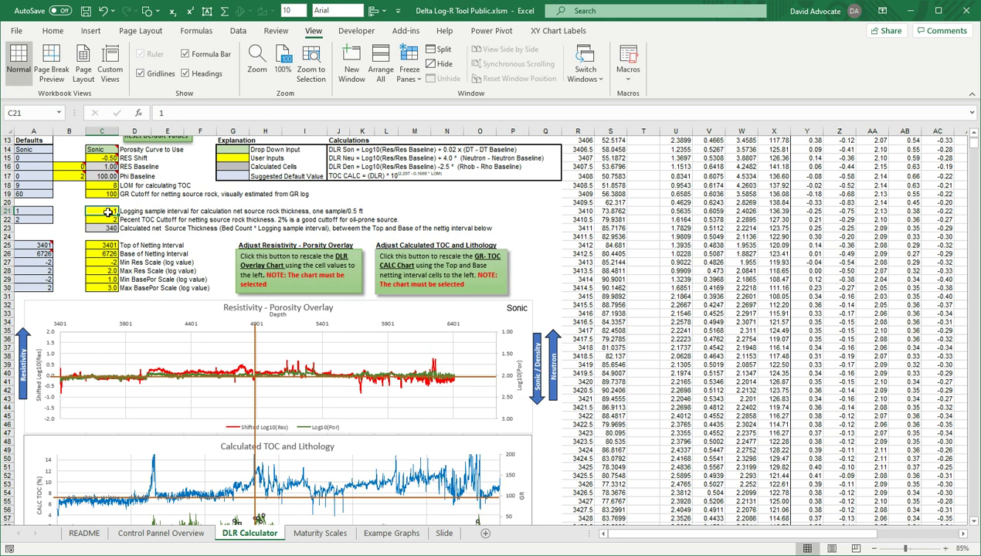
{"action": "type", "text": ".5"}
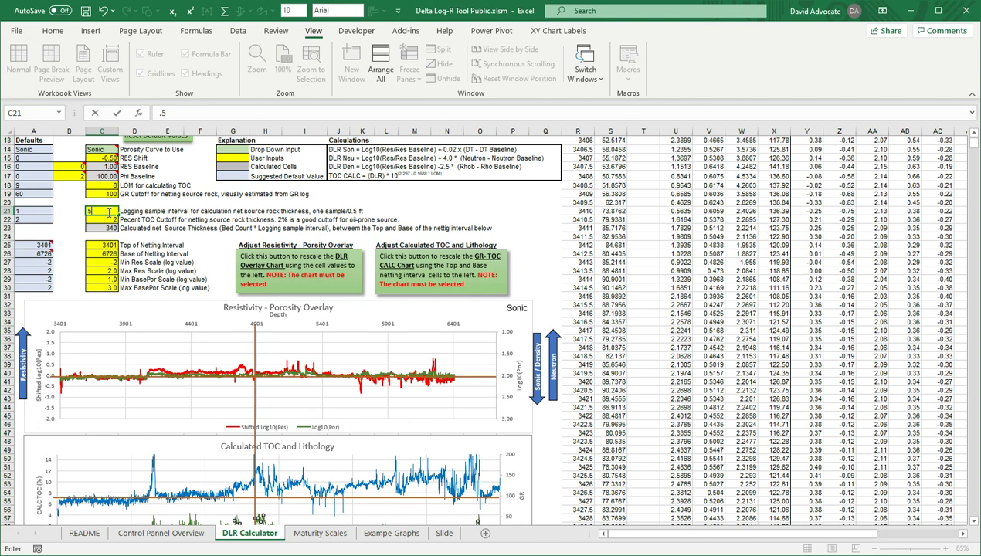
{"action": "key", "text": "Return"}
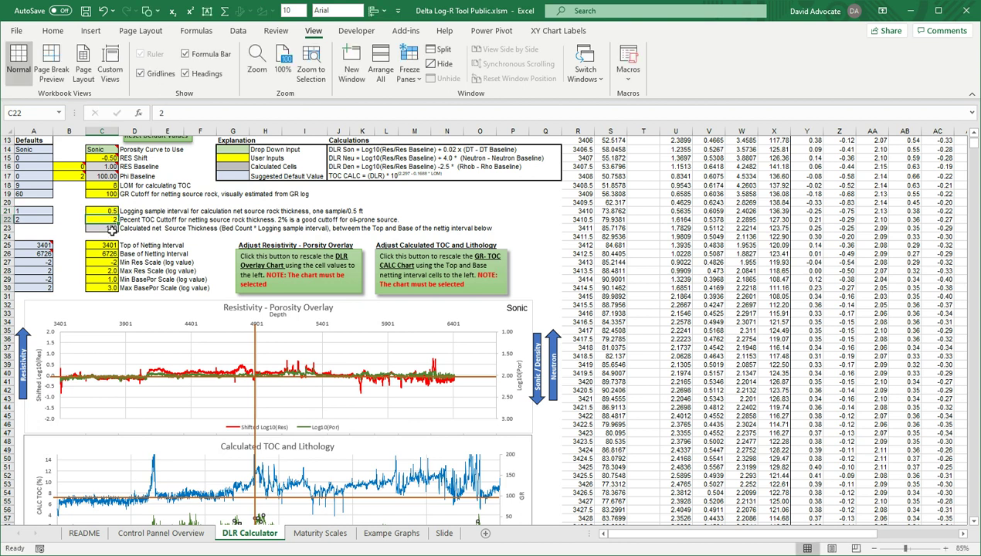
{"action": "scroll", "coordinate": [317, 358], "scroll_direction": "up", "scroll_amount": 2}
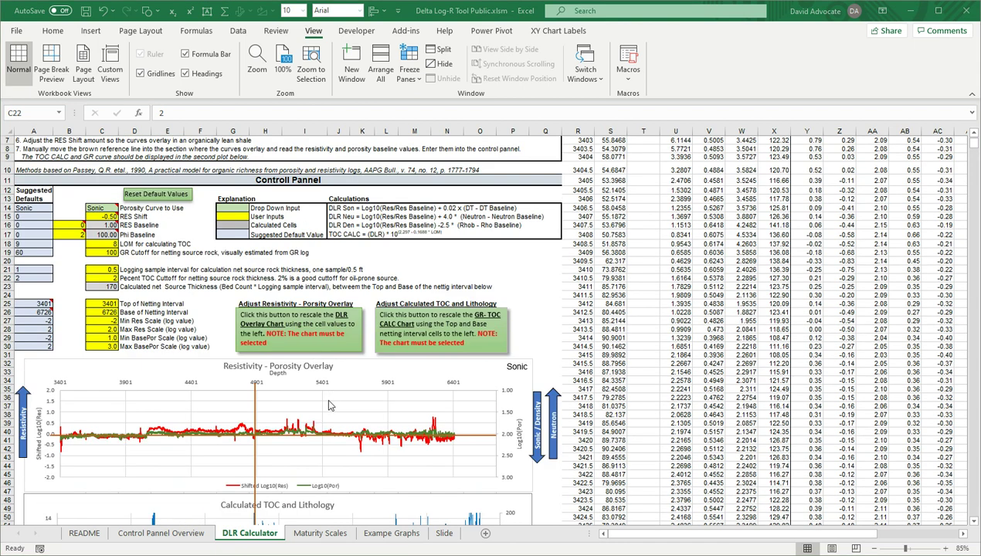
- Enter 3400 in C25 as the netting interval top and 6400 in C26 as its base
{"action": "scroll", "coordinate": [328, 398], "scroll_direction": "down", "scroll_amount": 3}
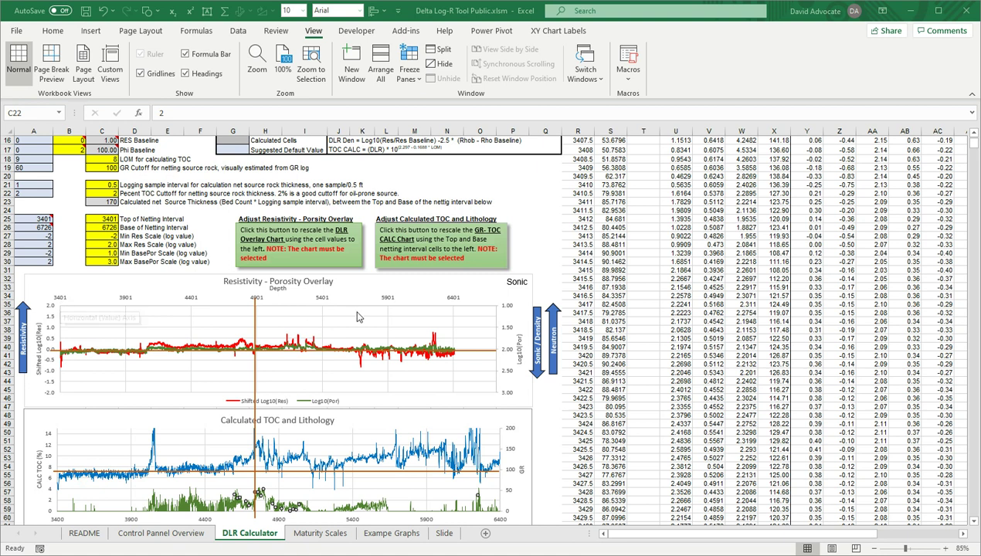
{"action": "left_click", "coordinate": [109, 219]}
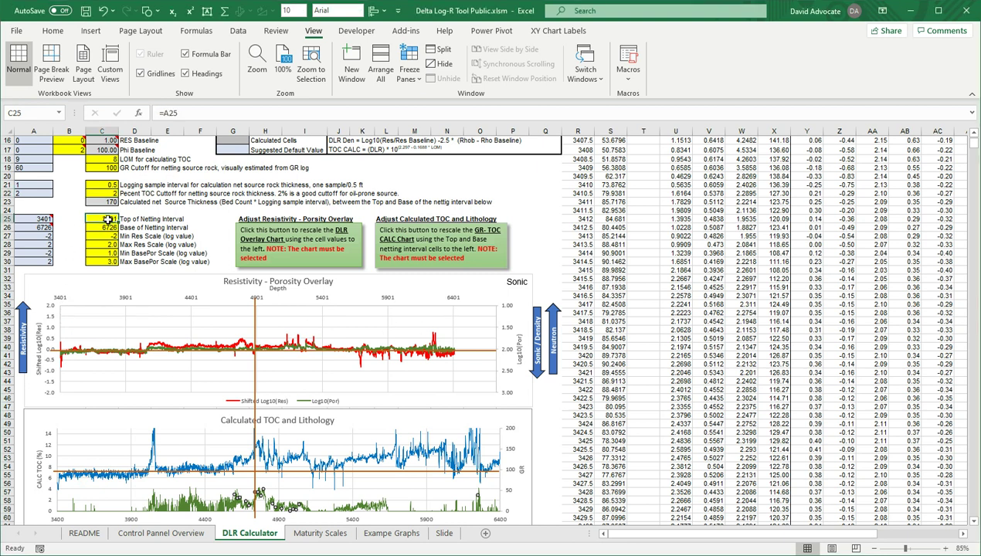
{"action": "type", "text": "340"}
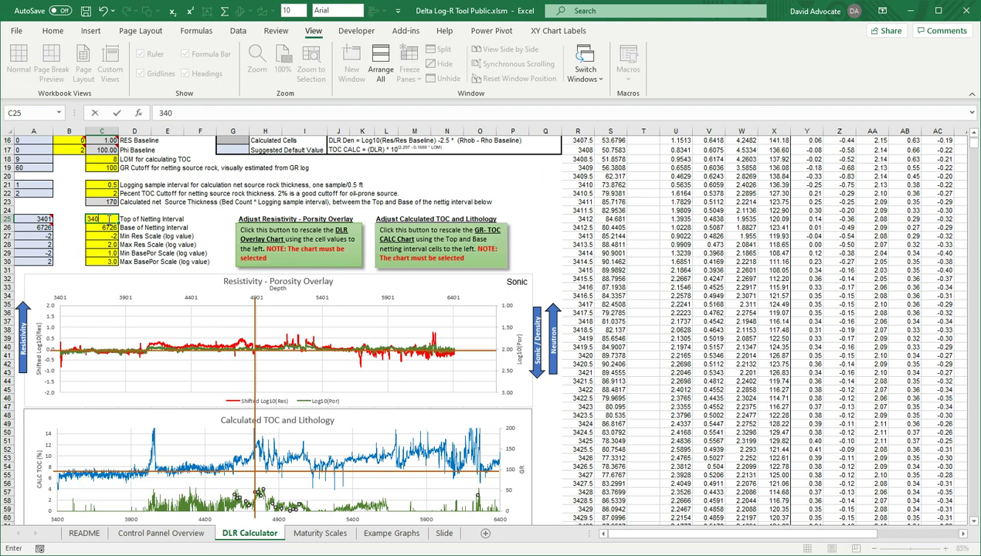
{"action": "type", "text": "0"}
{"action": "key", "text": "Return"}
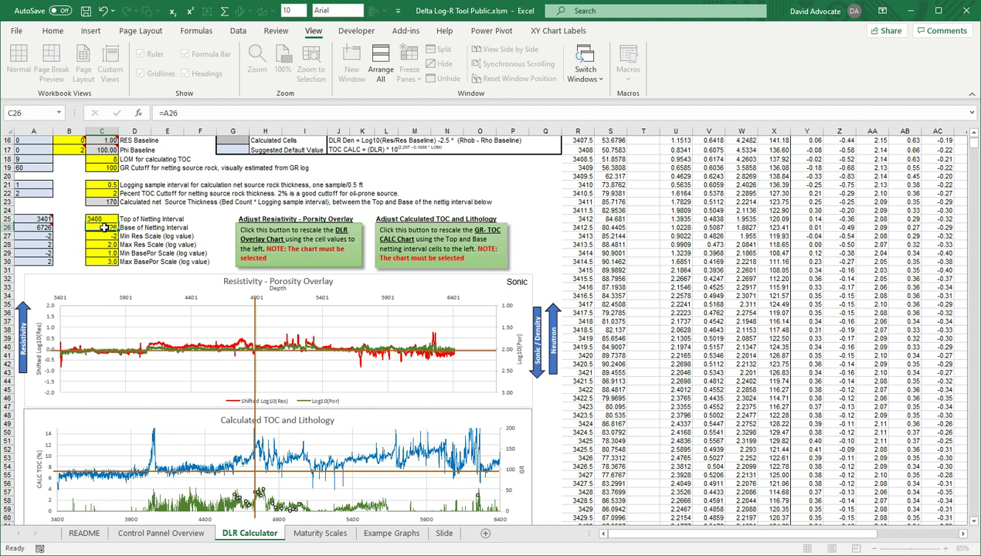
{"action": "type", "text": "64"}
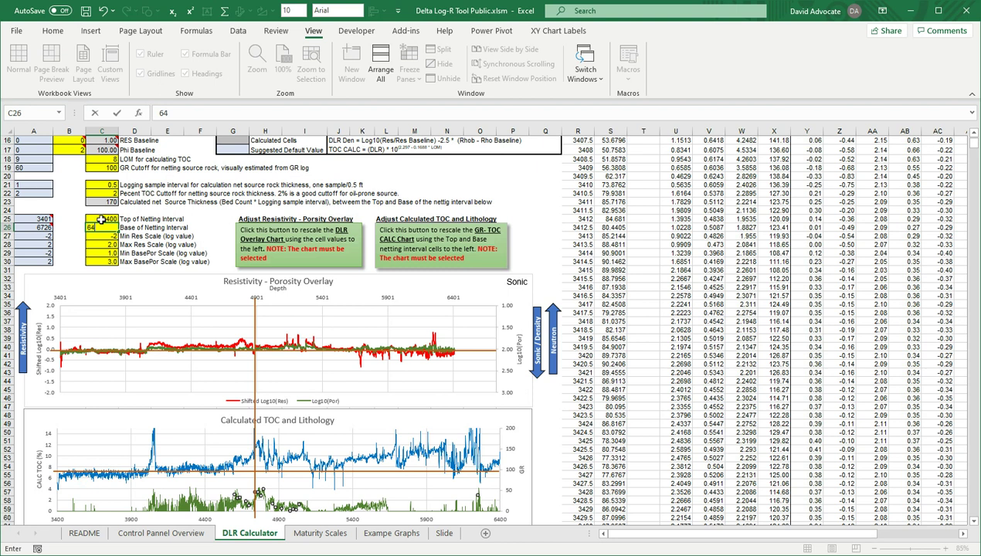
{"action": "type", "text": "00"}
{"action": "left_click", "coordinate": [137, 262]}
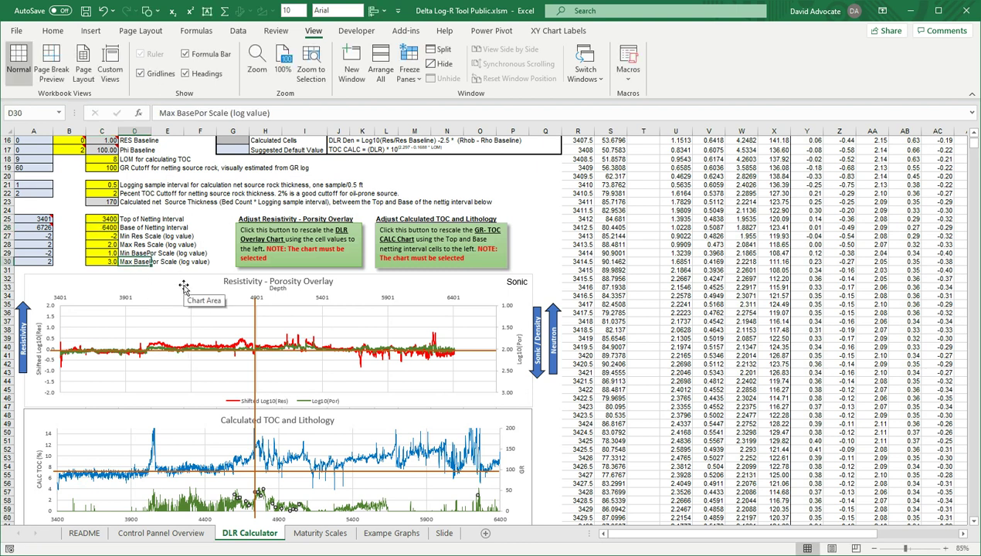
- Run the Adjust Resistivity and Adjust Calculated TOC macros to fit both charts to 3400–6400
{"action": "left_click", "coordinate": [184, 287]}
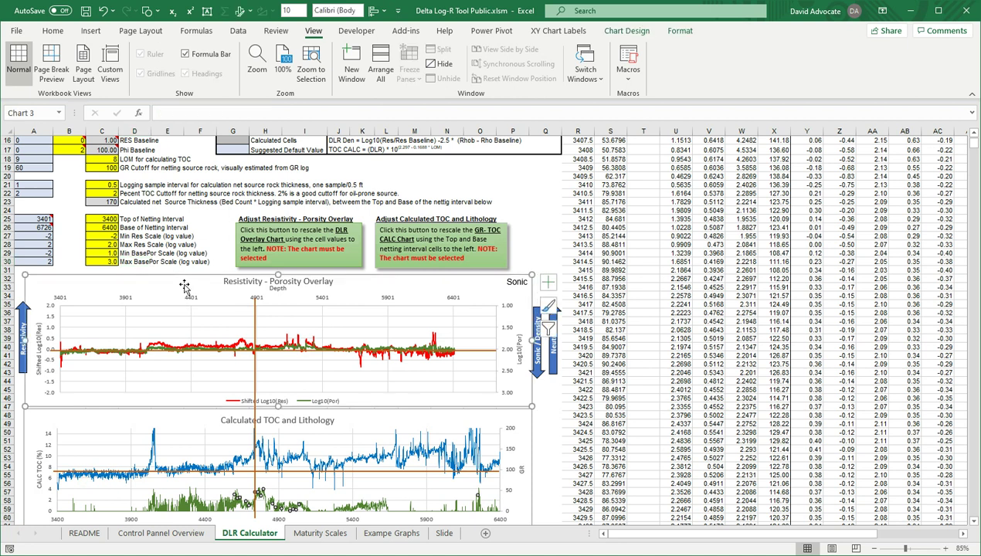
{"action": "left_click", "coordinate": [323, 241]}
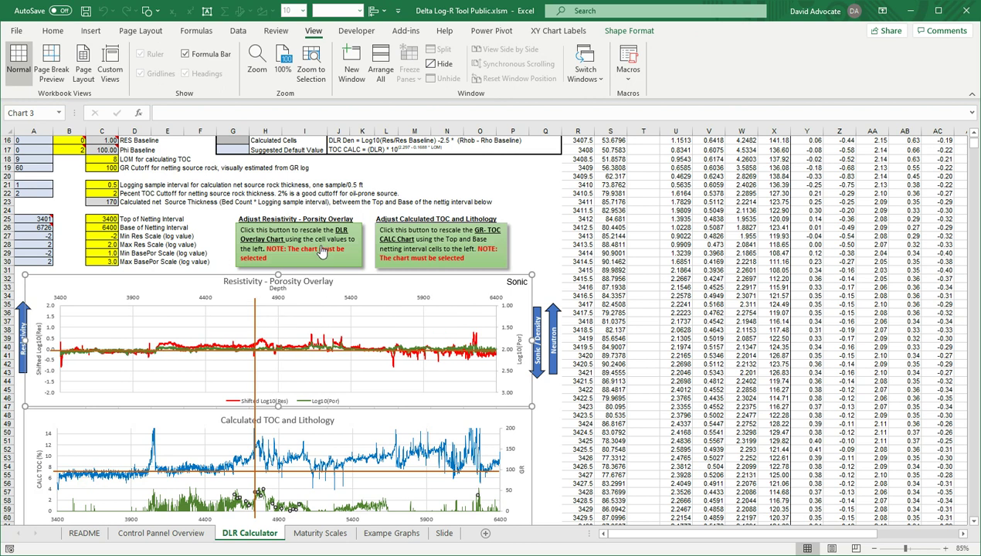
{"action": "scroll", "coordinate": [322, 251], "scroll_direction": "down", "scroll_amount": 2}
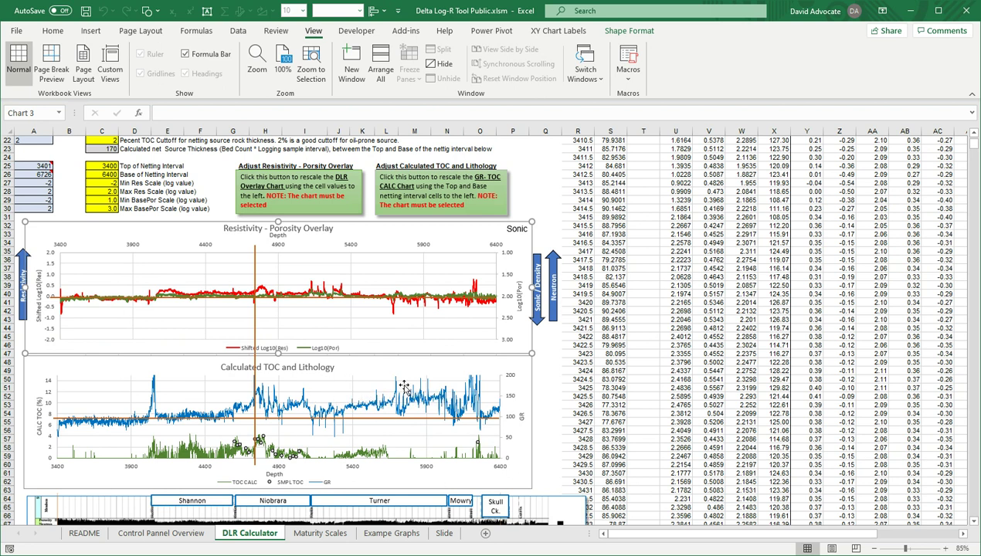
{"action": "left_click", "coordinate": [399, 370]}
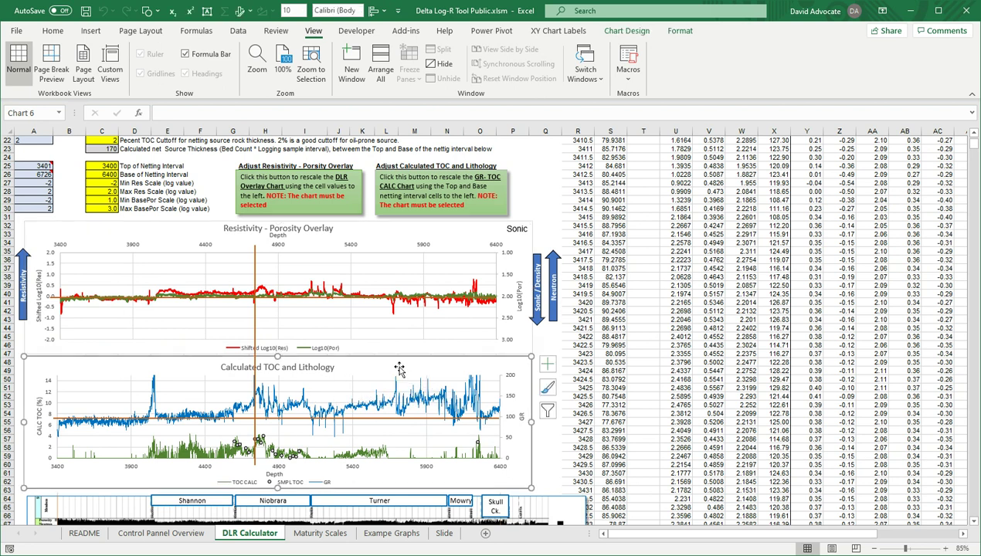
{"action": "left_click", "coordinate": [411, 187]}
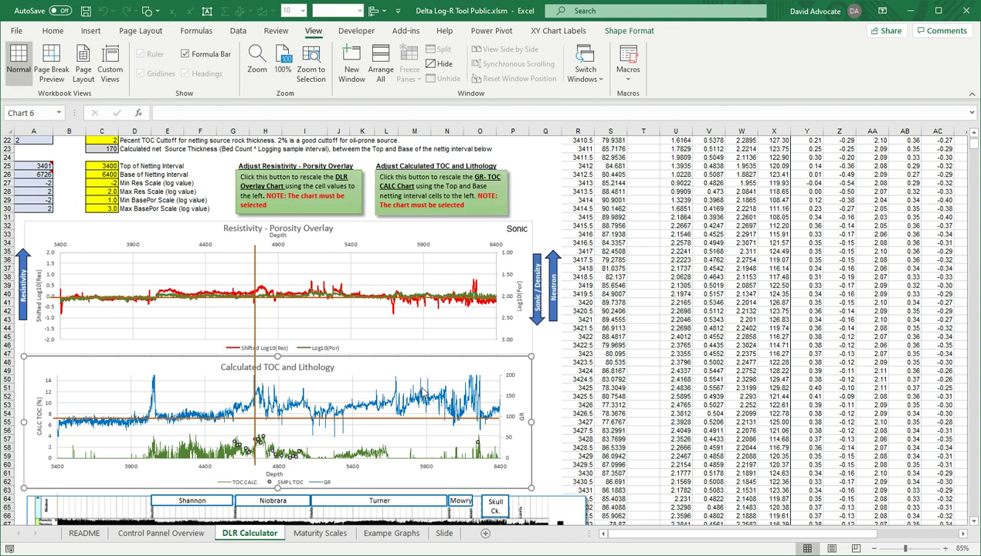
- Drag the orange vertical connector line to the Niobrara–Turner boundary, near depth 5100
{"action": "scroll", "coordinate": [423, 390], "scroll_direction": "down", "scroll_amount": 2}
{"action": "scroll", "coordinate": [424, 390], "scroll_direction": "up", "scroll_amount": 3}
{"action": "scroll", "coordinate": [295, 414], "scroll_direction": "up", "scroll_amount": 4}
{"action": "scroll", "coordinate": [295, 414], "scroll_direction": "up", "scroll_amount": 1}
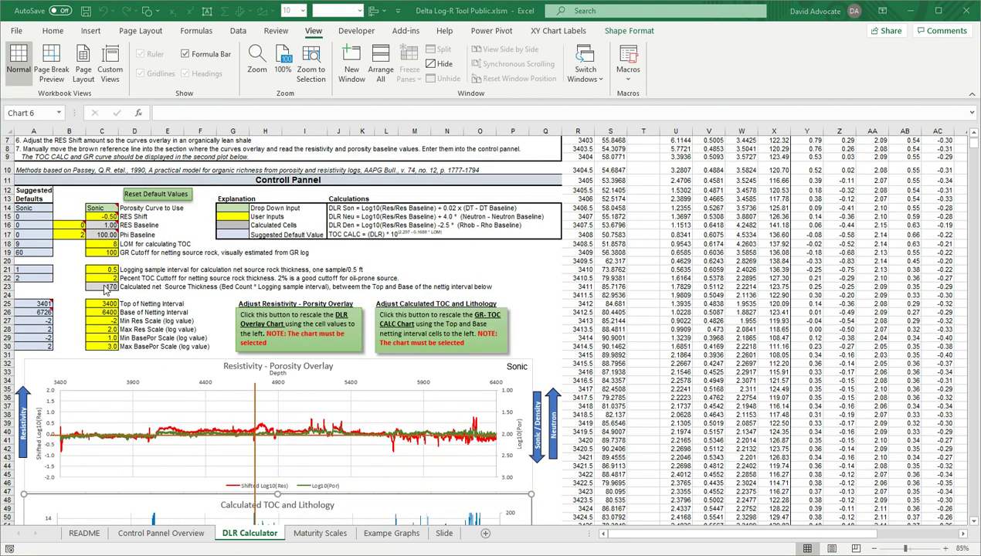
{"action": "scroll", "coordinate": [157, 310], "scroll_direction": "down", "scroll_amount": 7}
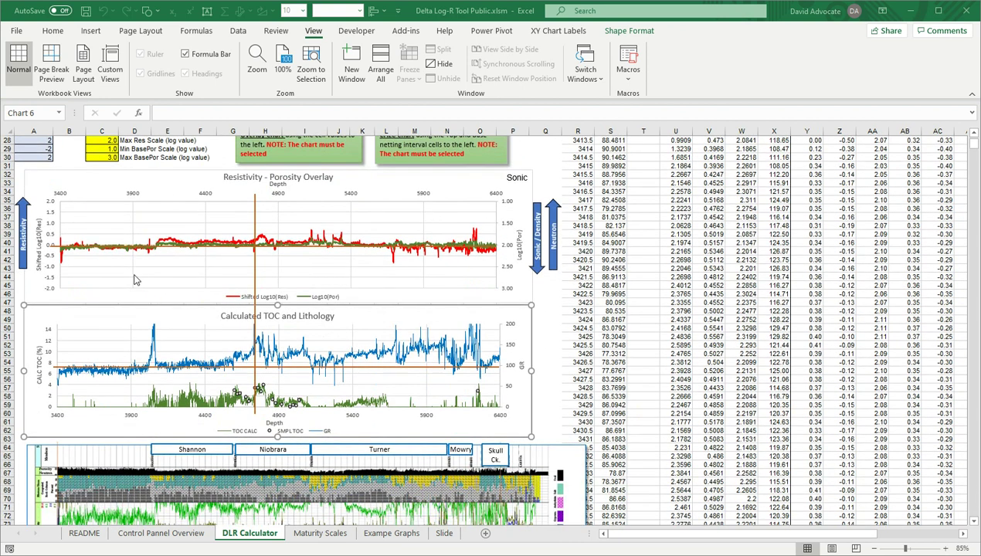
{"action": "left_click", "coordinate": [255, 243]}
{"action": "scroll", "coordinate": [255, 243], "scroll_direction": "up", "scroll_amount": 2}
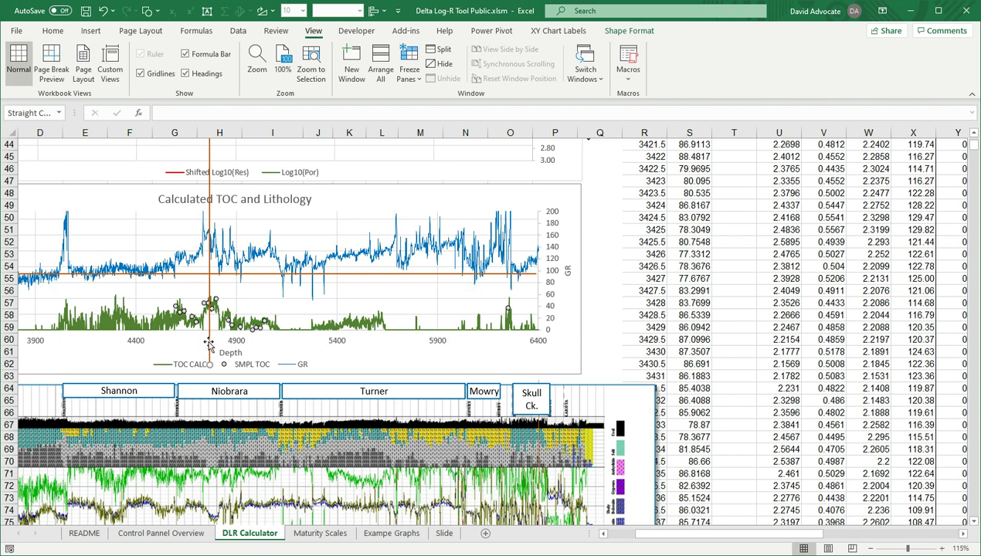
{"action": "left_click_drag", "start_coordinate": [207, 343], "coordinate": [280, 393]}
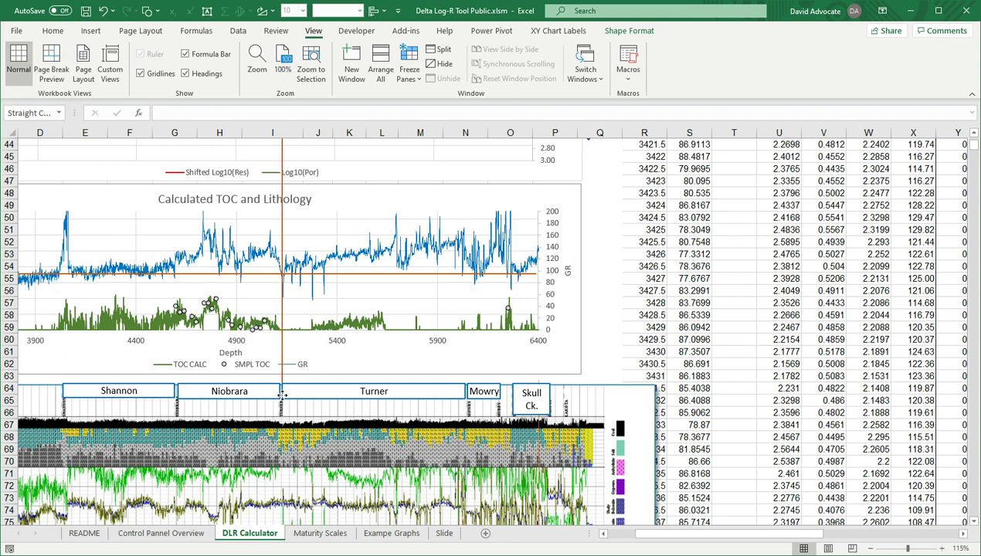
- Enter 4600 in C25 and 5200 in C26, correcting the mistyped 52000
{"action": "scroll", "coordinate": [249, 325], "scroll_direction": "up", "scroll_amount": 5}
{"action": "scroll", "coordinate": [248, 325], "scroll_direction": "up", "scroll_amount": 8}
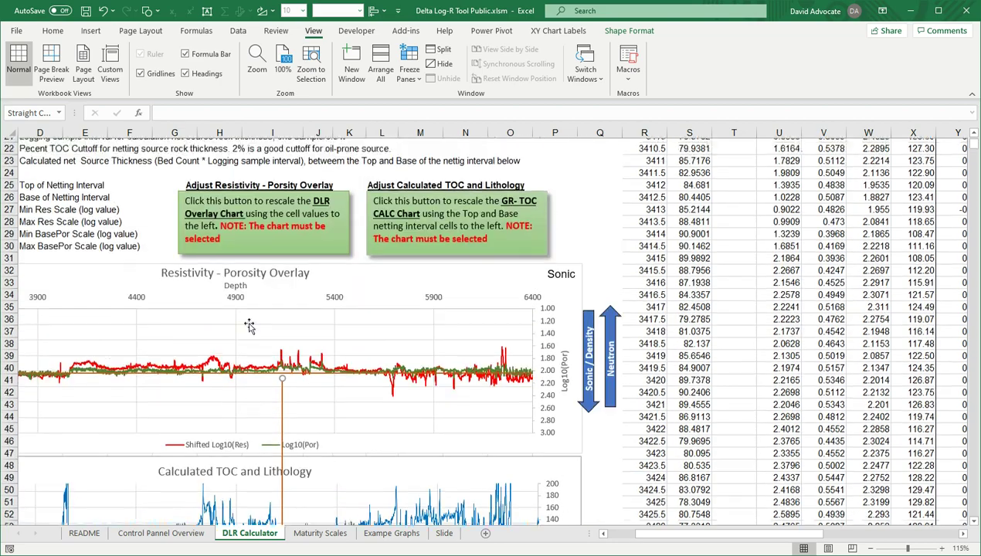
{"action": "scroll", "coordinate": [249, 325], "scroll_direction": "down", "scroll_amount": 5}
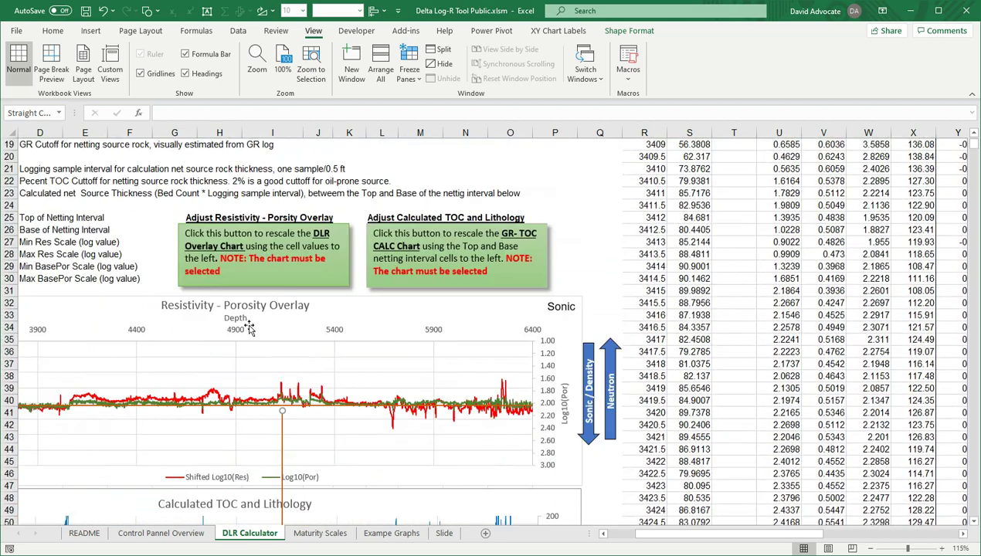
{"action": "left_click_drag", "start_coordinate": [664, 539], "coordinate": [630, 541]}
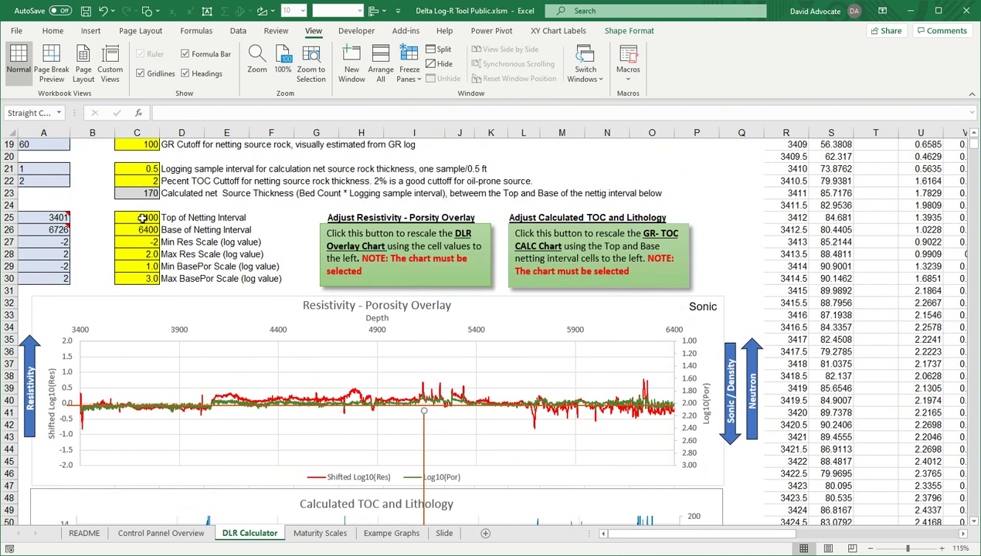
{"action": "left_click", "coordinate": [142, 220]}
{"action": "type", "text": "4600"}
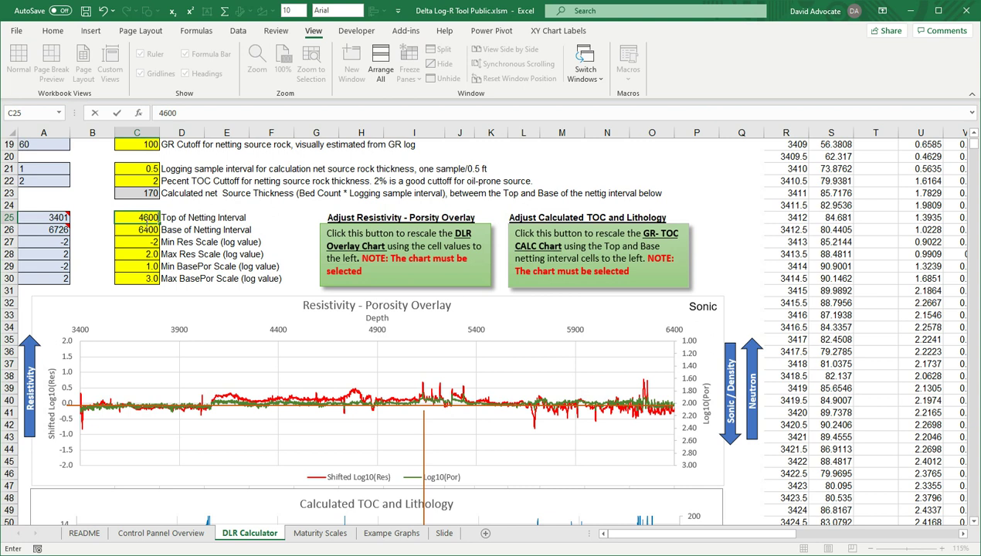
{"action": "left_click", "coordinate": [146, 230]}
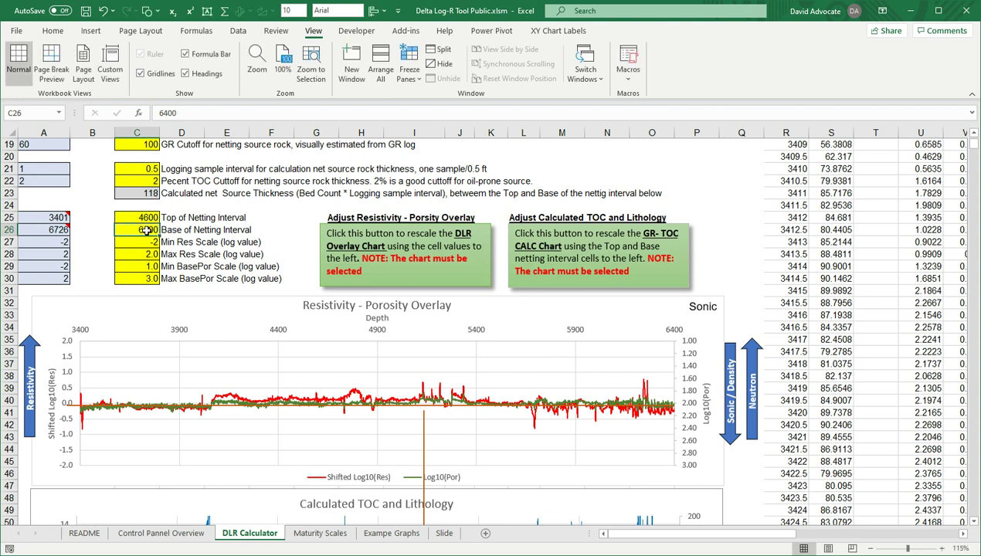
{"action": "type", "text": "52000"}
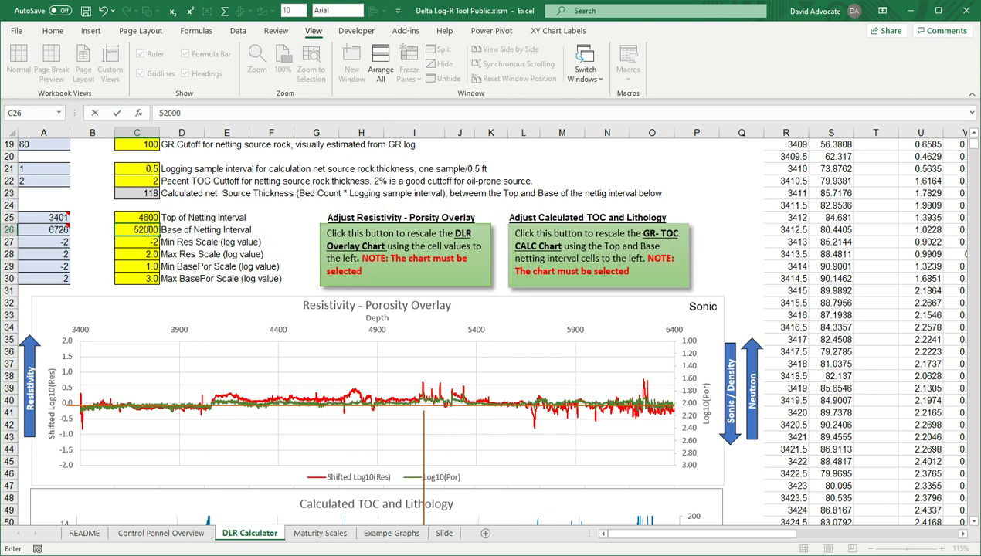
{"action": "key", "text": "BackSpace"}
{"action": "key", "text": "Return"}
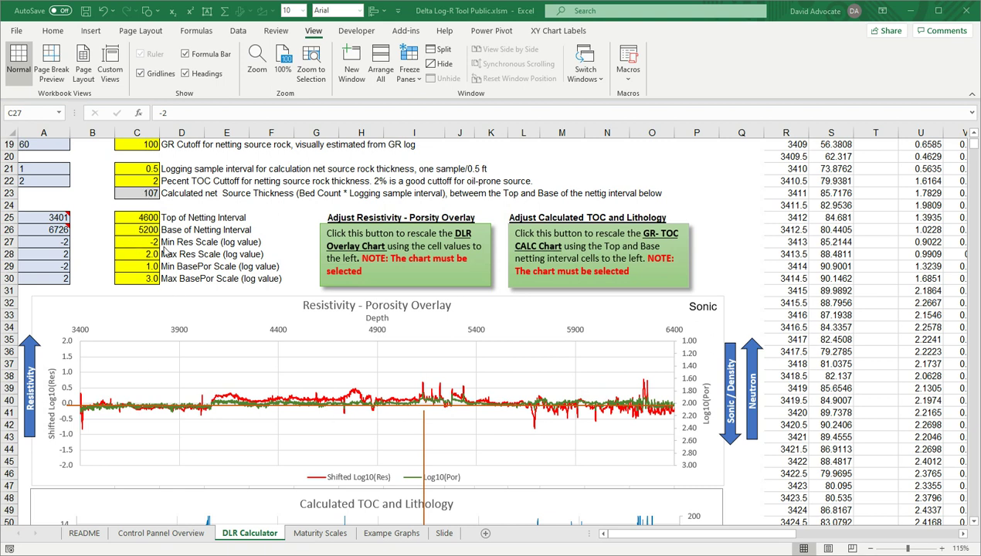
- Rescale the Resistivity - Porosity Overlay chart to 4600–5200 with its Adjust Resistivity macro
{"action": "left_click", "coordinate": [345, 329]}
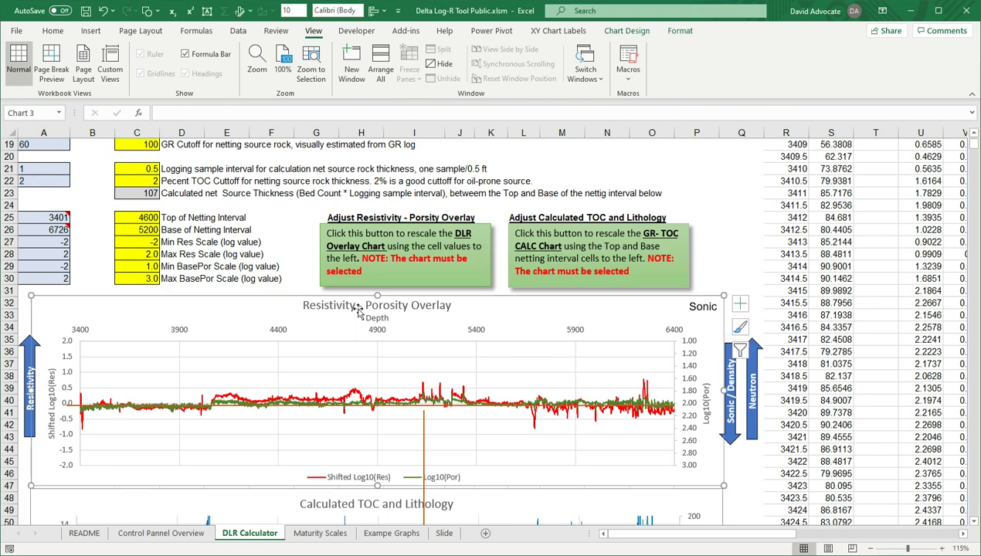
{"action": "left_click", "coordinate": [408, 258]}
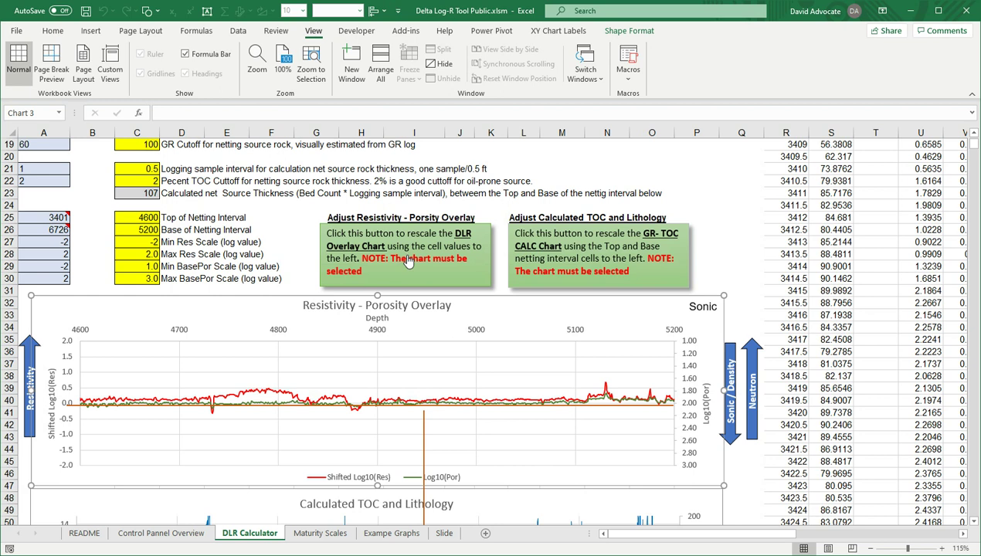
{"action": "scroll", "coordinate": [325, 421], "scroll_direction": "down", "scroll_amount": 5}
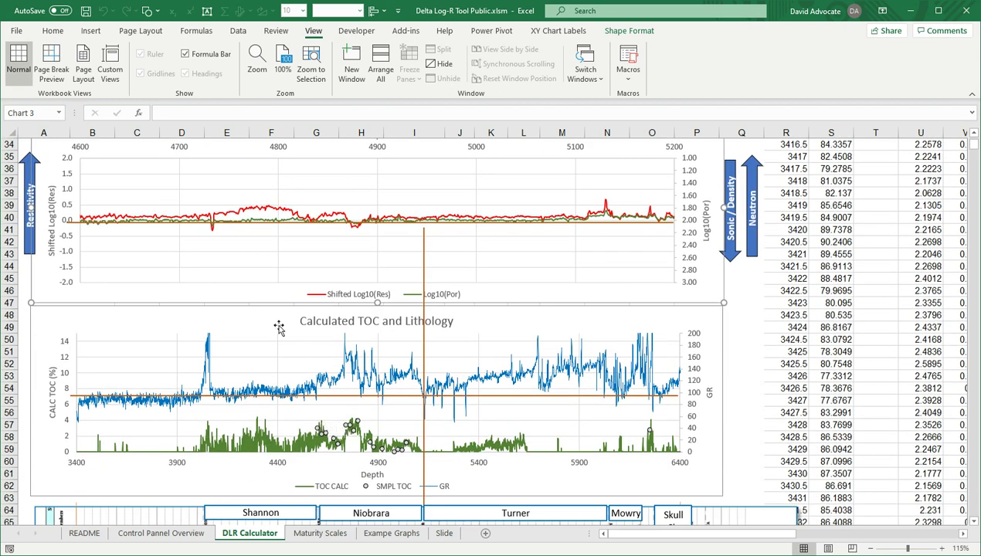
- Rescale the Calculated TOC and Lithology chart to 4600–5200 with its Adjust Calculated TOC macro
{"action": "left_click", "coordinate": [282, 329]}
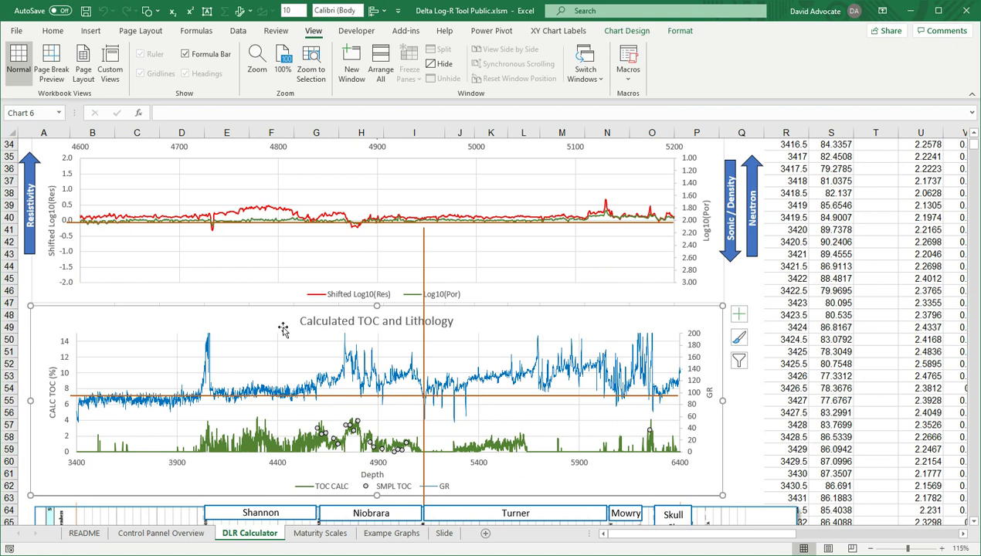
{"action": "scroll", "coordinate": [302, 329], "scroll_direction": "up", "scroll_amount": 4}
{"action": "left_click", "coordinate": [560, 214]}
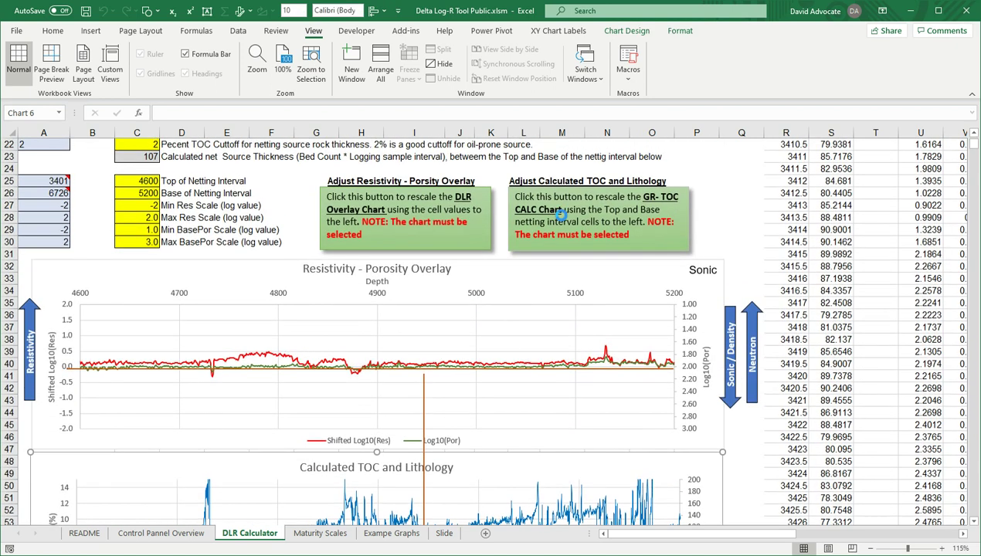
{"action": "scroll", "coordinate": [562, 222], "scroll_direction": "down", "scroll_amount": 4}
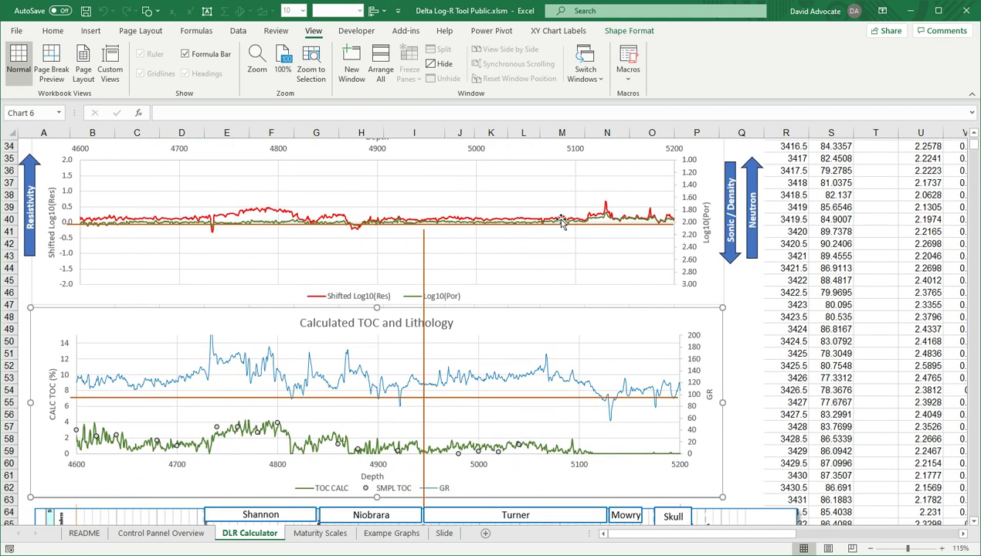